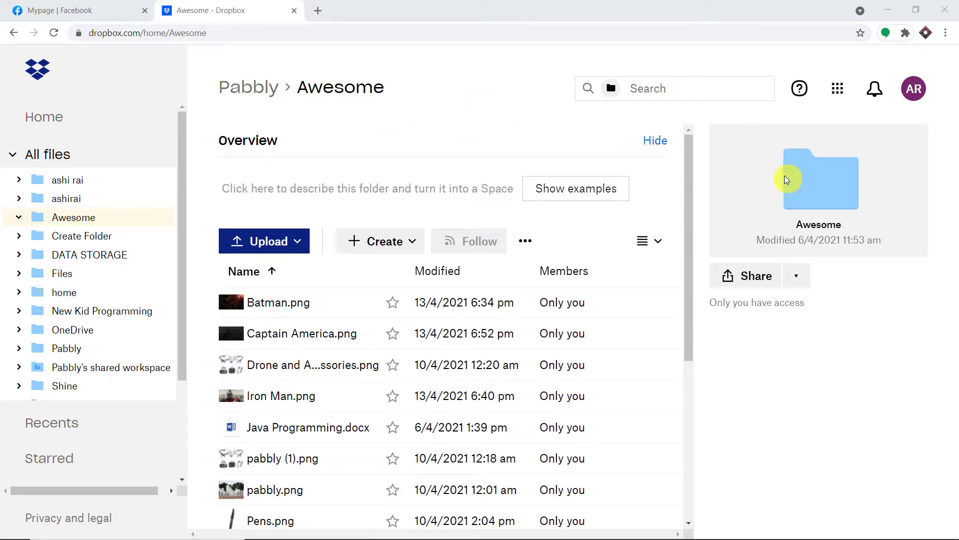
Step: Upload the Hayabusa image from the recent files in Quick access to the Awesome folder and open its preview
left_click(258, 241)
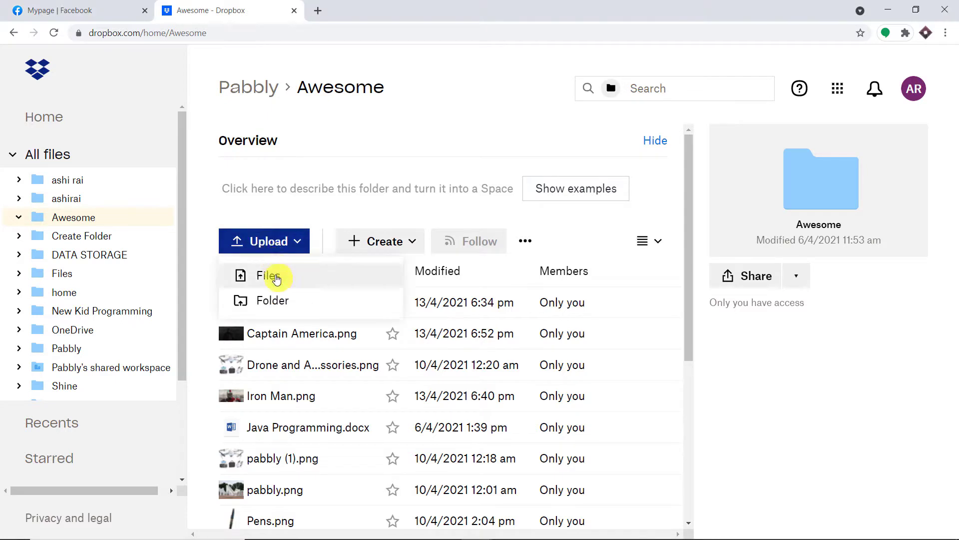
left_click(274, 278)
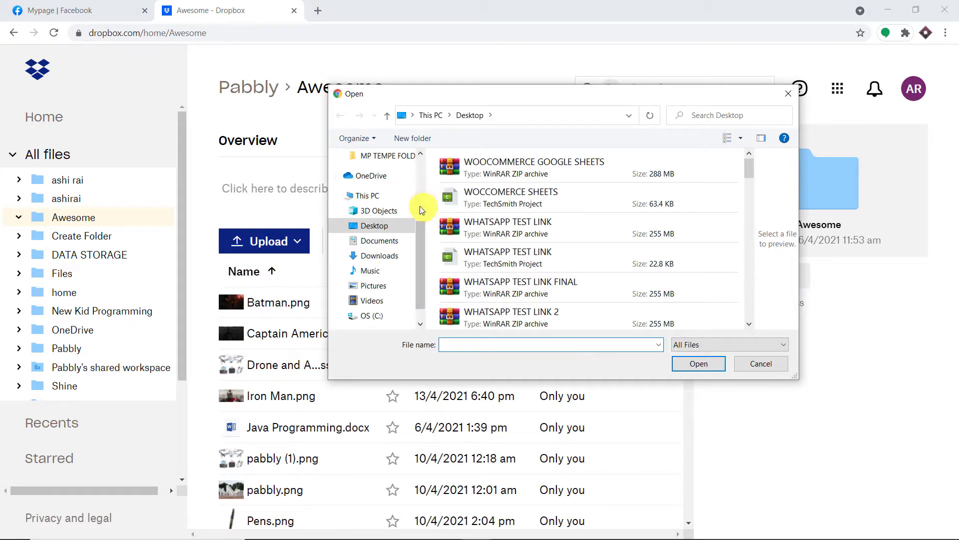
scroll(419, 210, "up", 3)
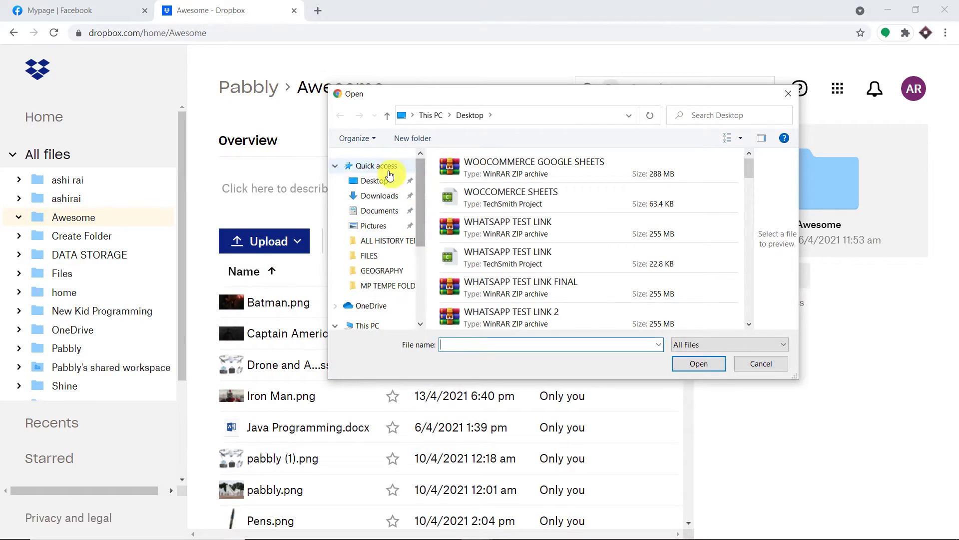
left_click(379, 166)
scroll(552, 208, "down", 8)
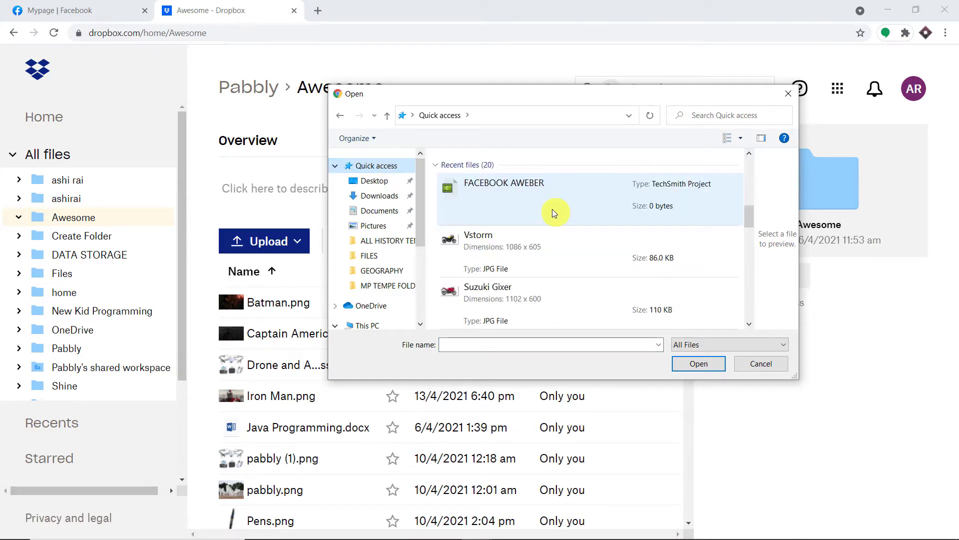
scroll(511, 238, "down", 2)
left_click(506, 242)
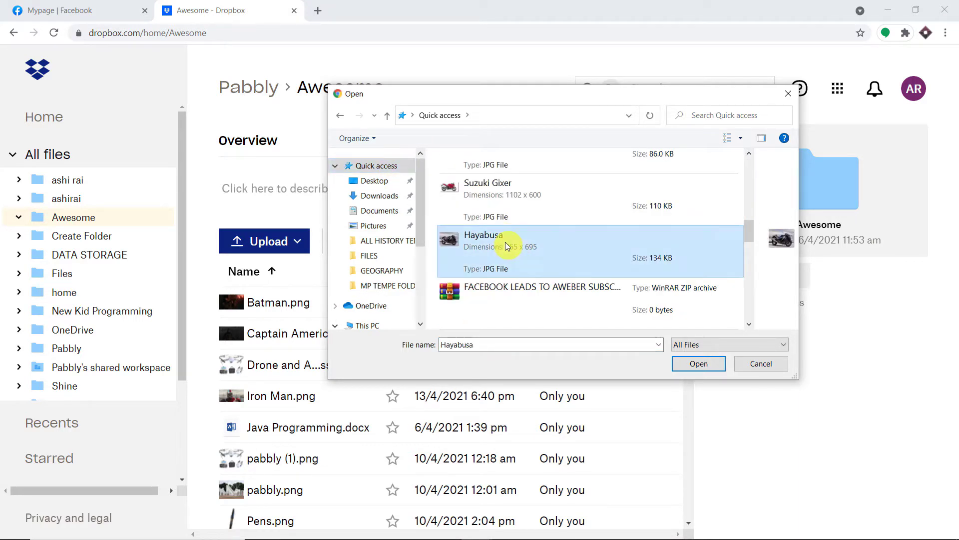
left_click(699, 364)
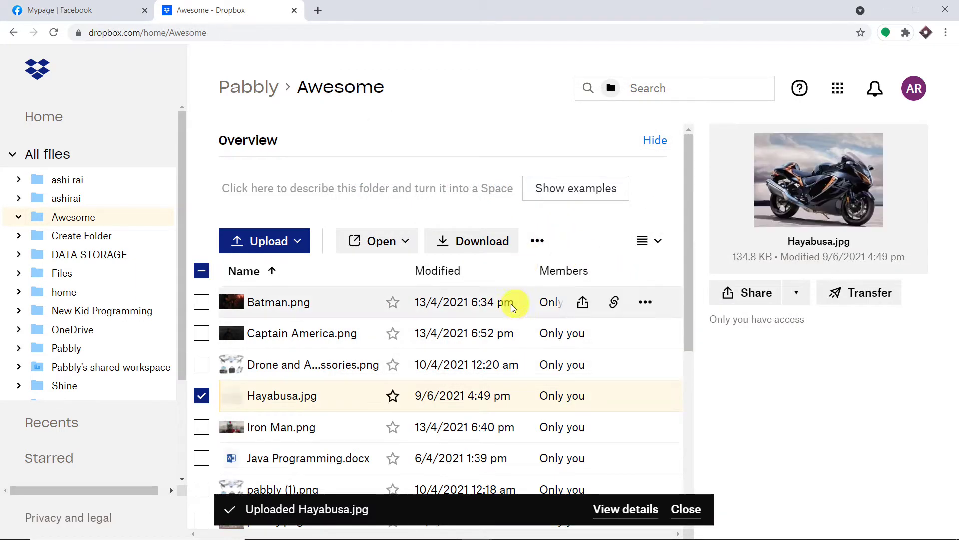
left_click(294, 399)
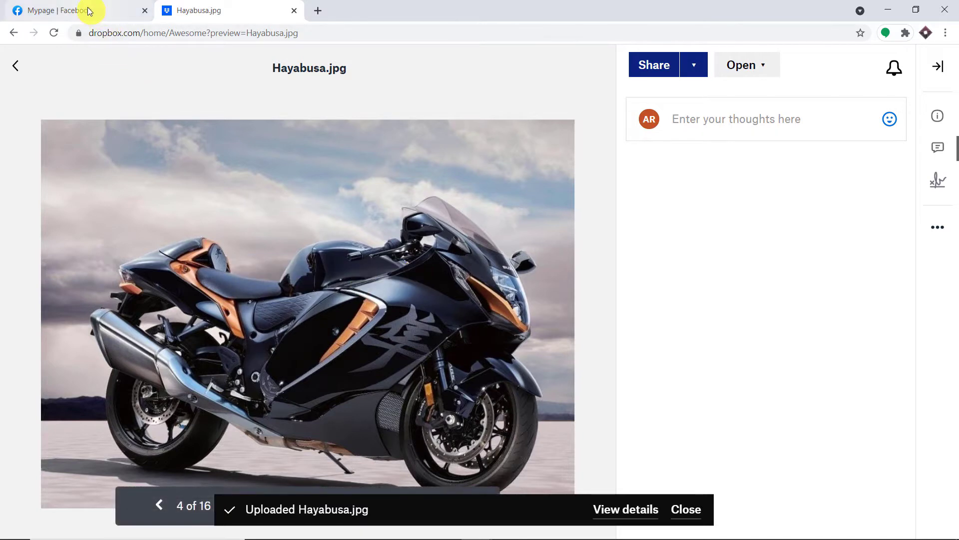
Step: Switch to Facebook, reload Mypage and examine its latest posts for the uploaded Hayabusa image
left_click(38, 10)
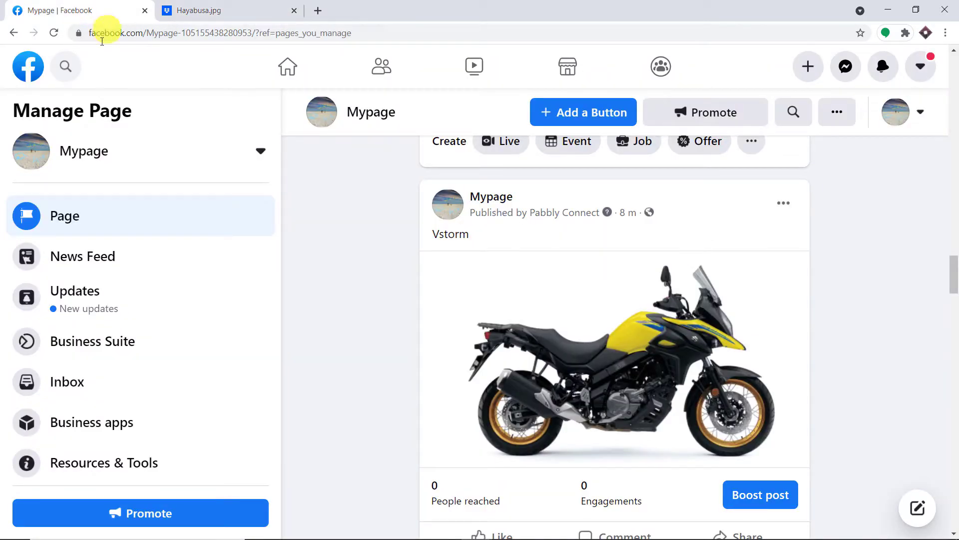
left_click(53, 33)
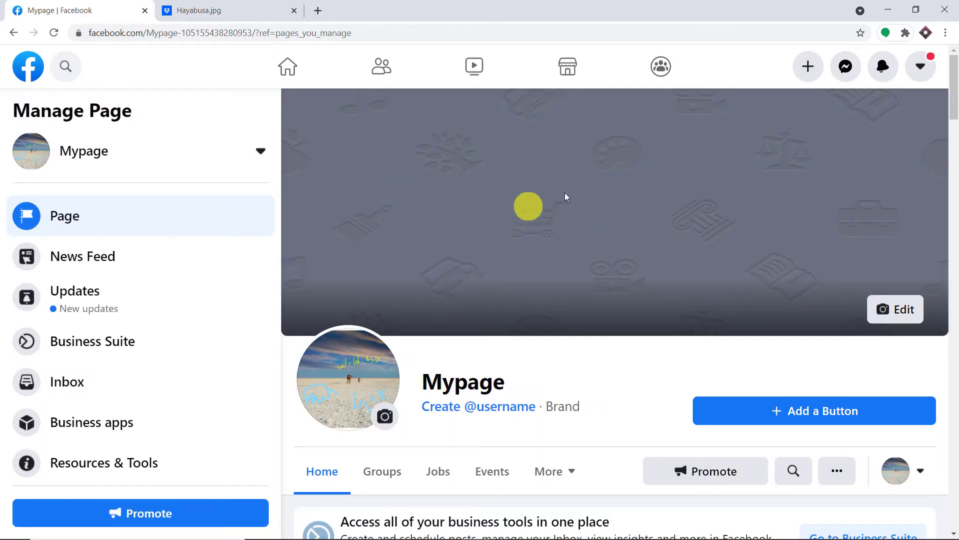
scroll(621, 194, "down", 3)
scroll(621, 196, "down", 15)
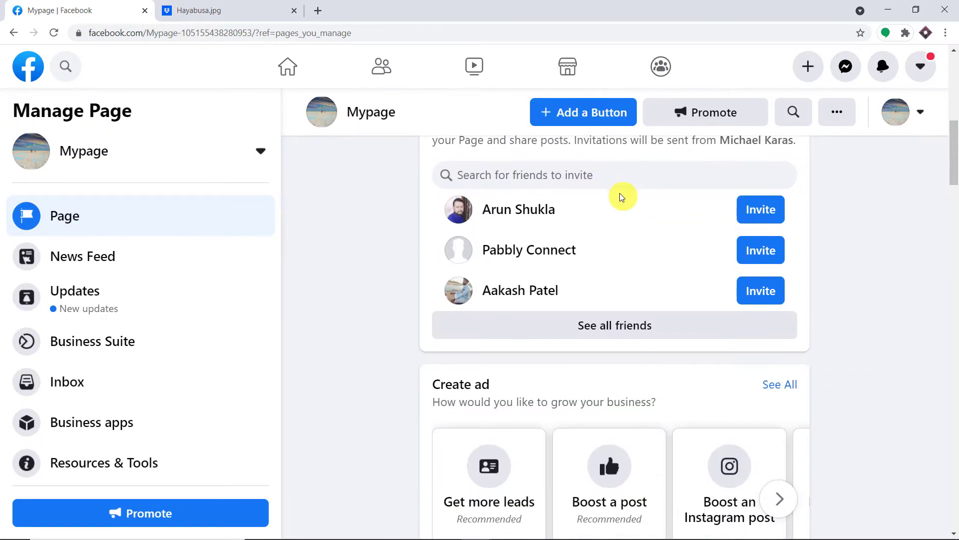
scroll(621, 197, "down", 15)
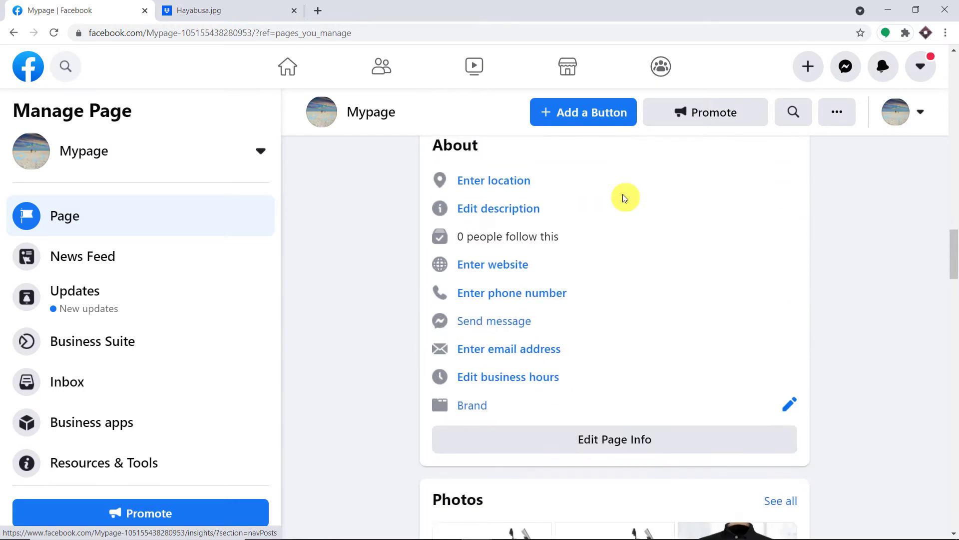
scroll(625, 198, "down", 9)
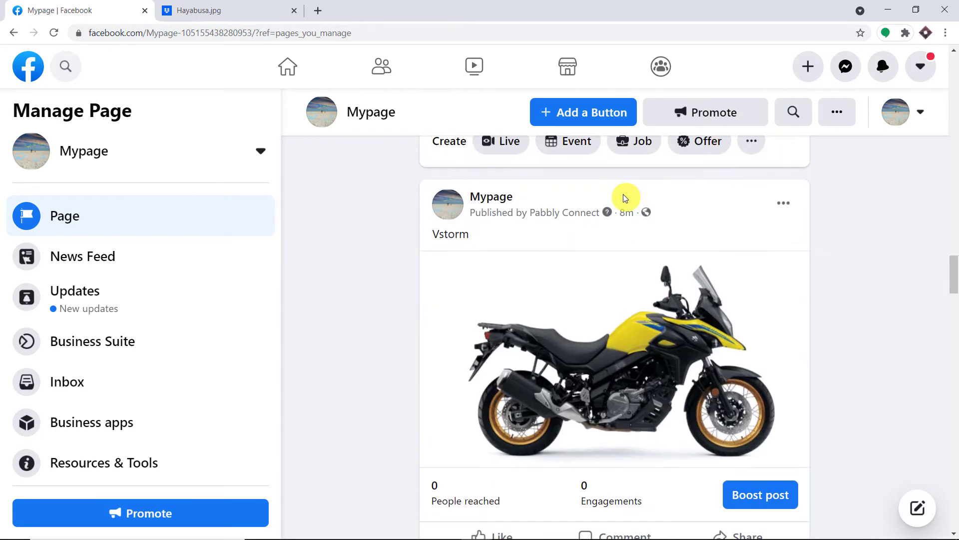
scroll(660, 210, "up", 1)
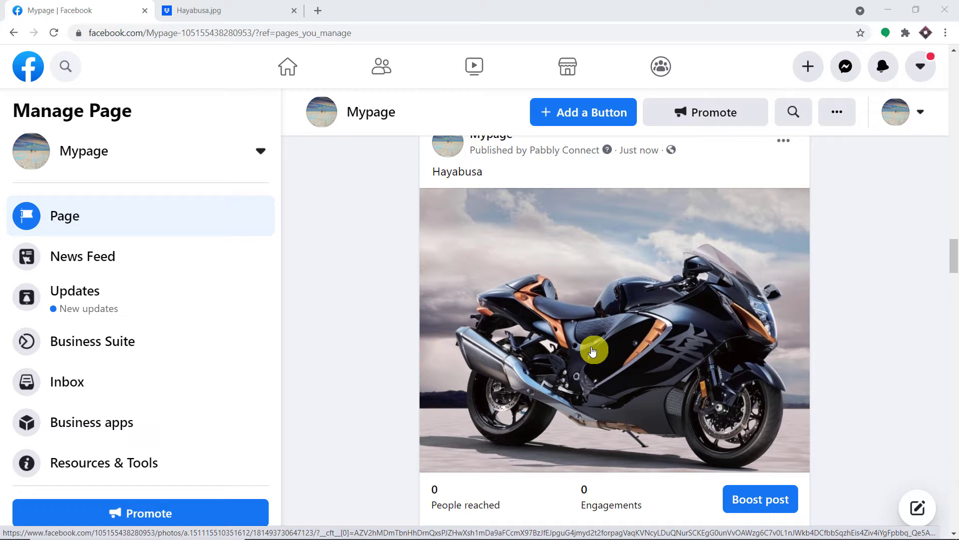
Step: Open pabbly.com in a new browser tab and go to the Connect product page
left_click(317, 11)
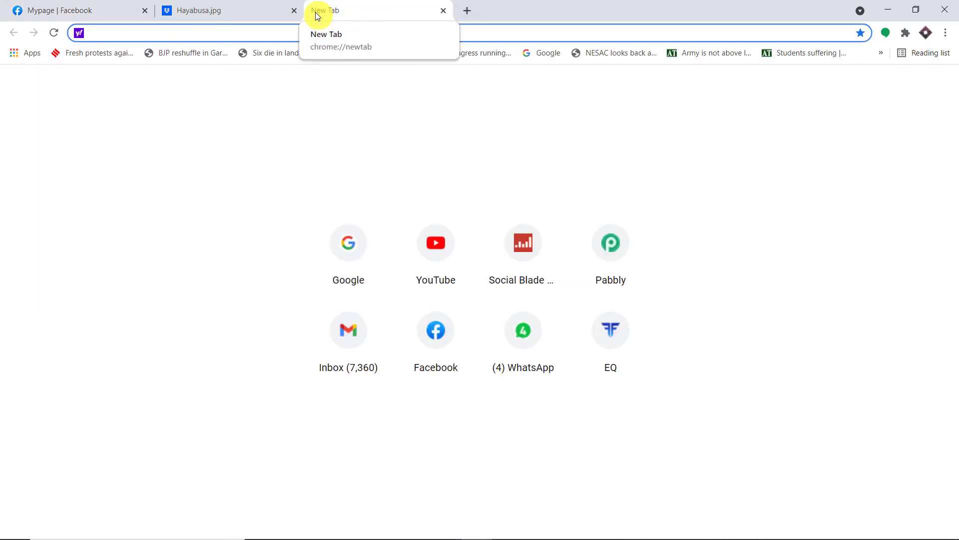
type("P")
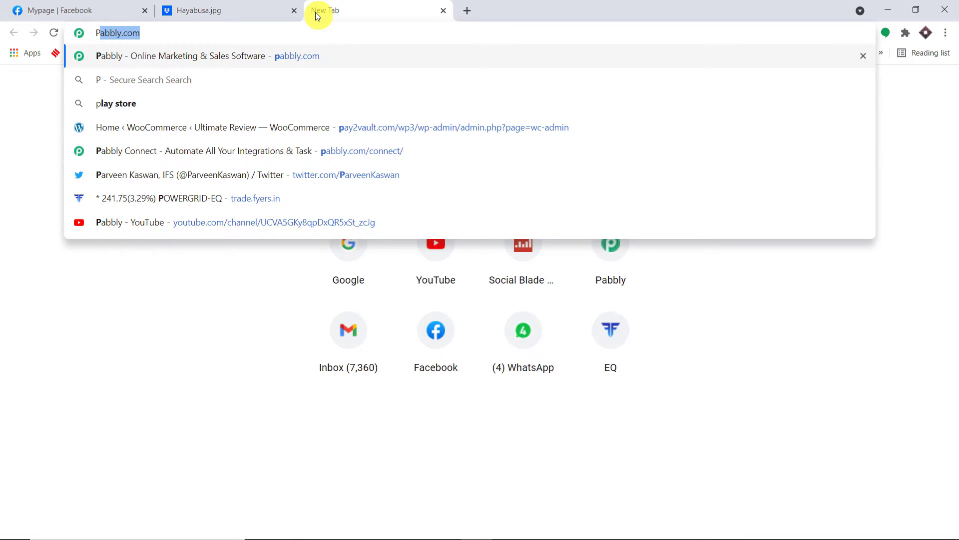
key("Return")
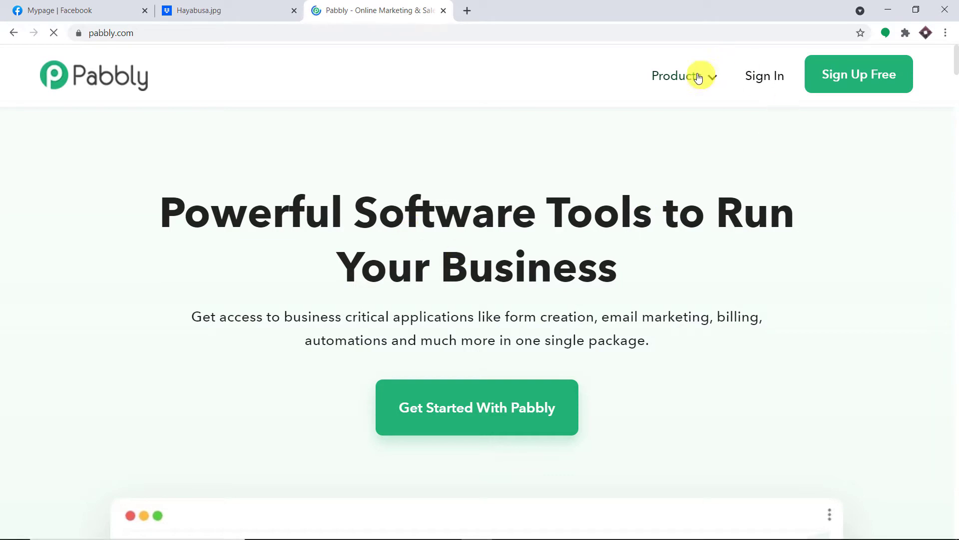
mouse_move(699, 78)
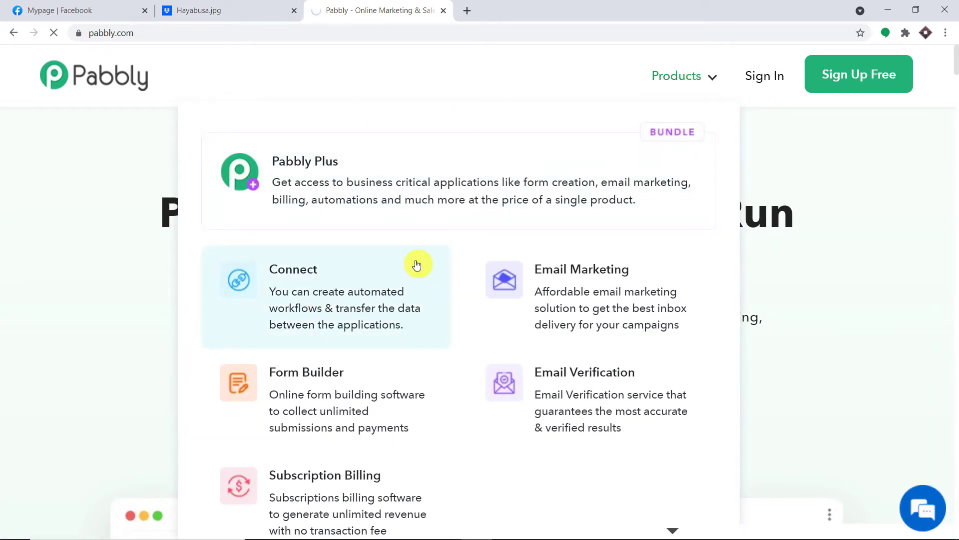
left_click(416, 265)
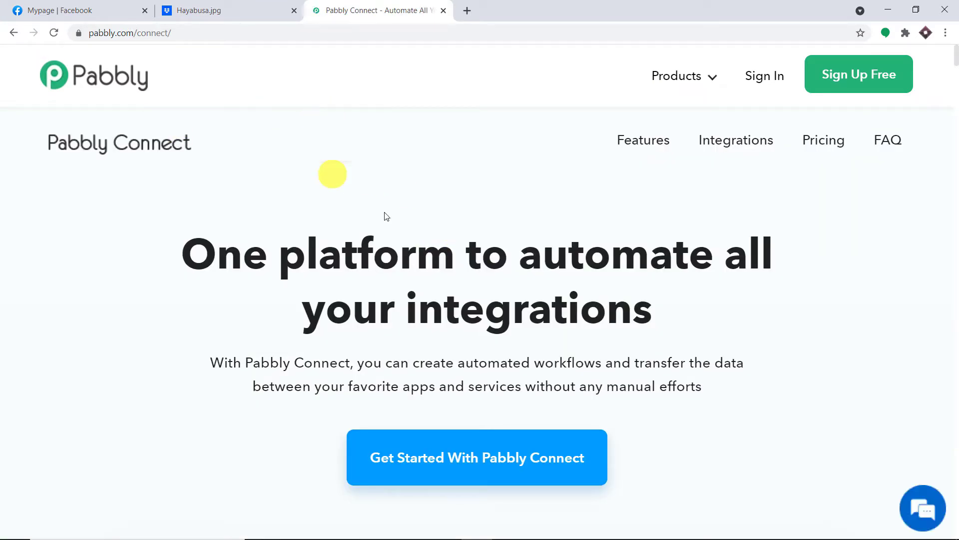
Step: Sign in to Pabbly and access the Connect application from the account's apps
left_click(767, 79)
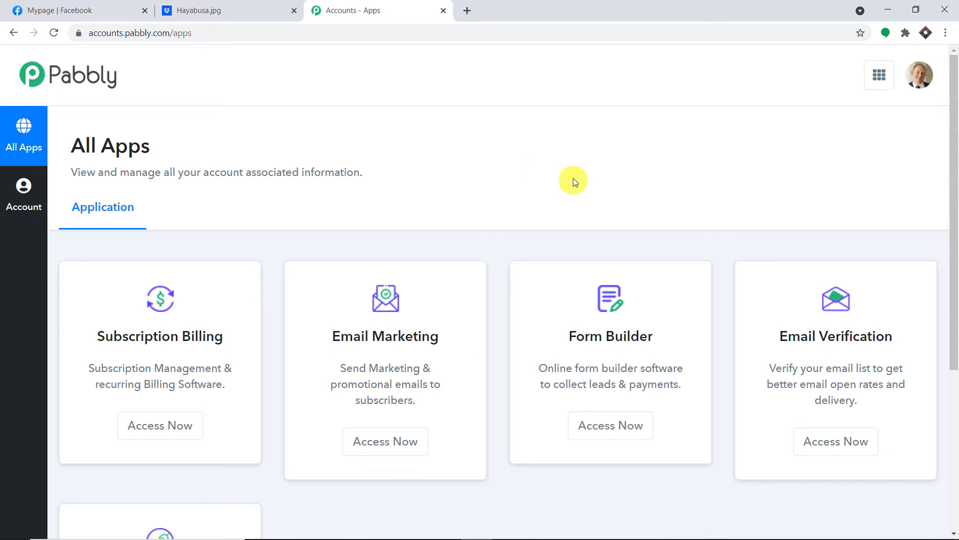
scroll(575, 180, "down", 5)
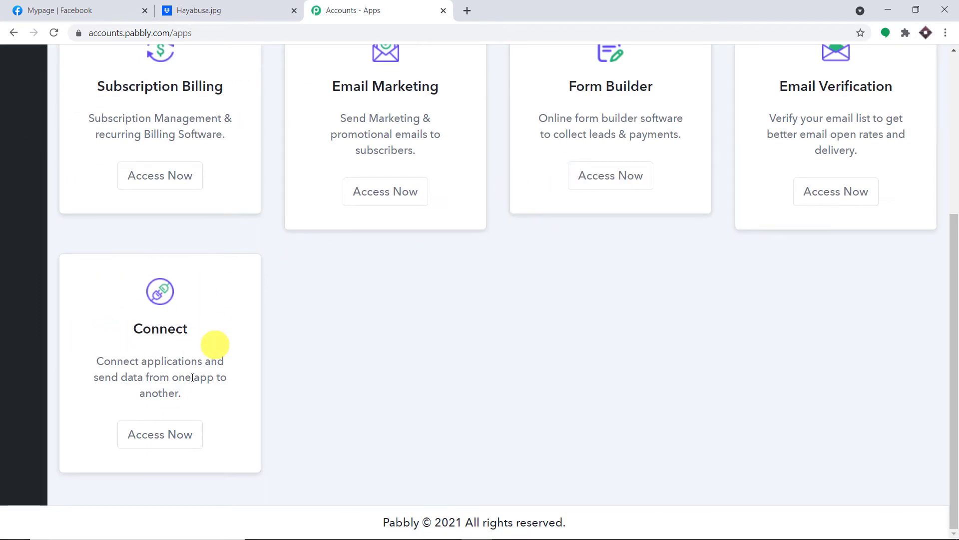
left_click(181, 431)
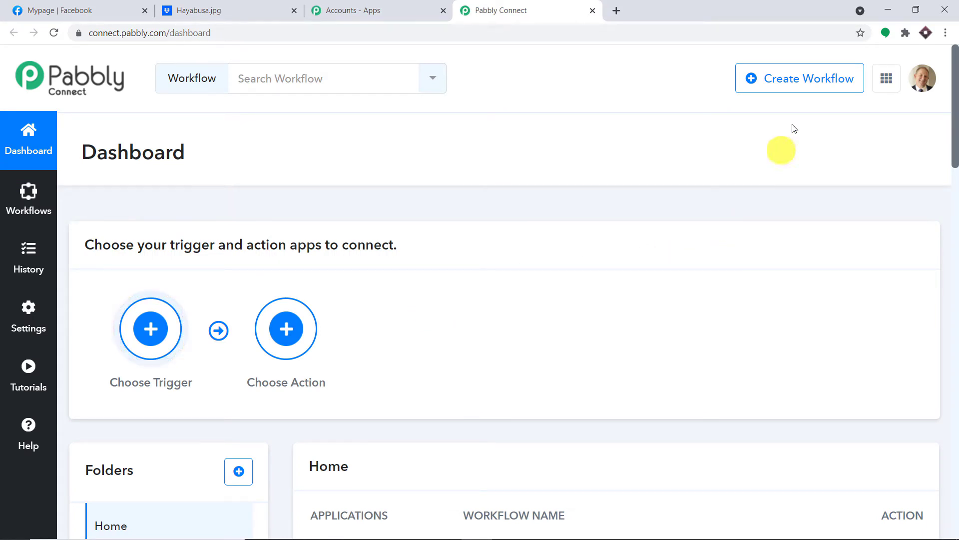
Step: Create a new workflow named "Dropbox to Facebook (page)"
left_click(787, 83)
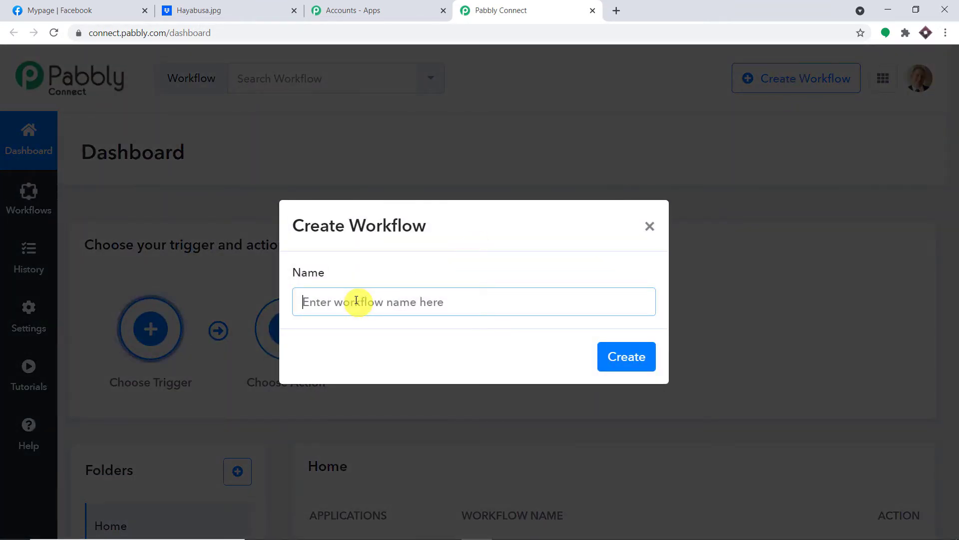
type("Drop")
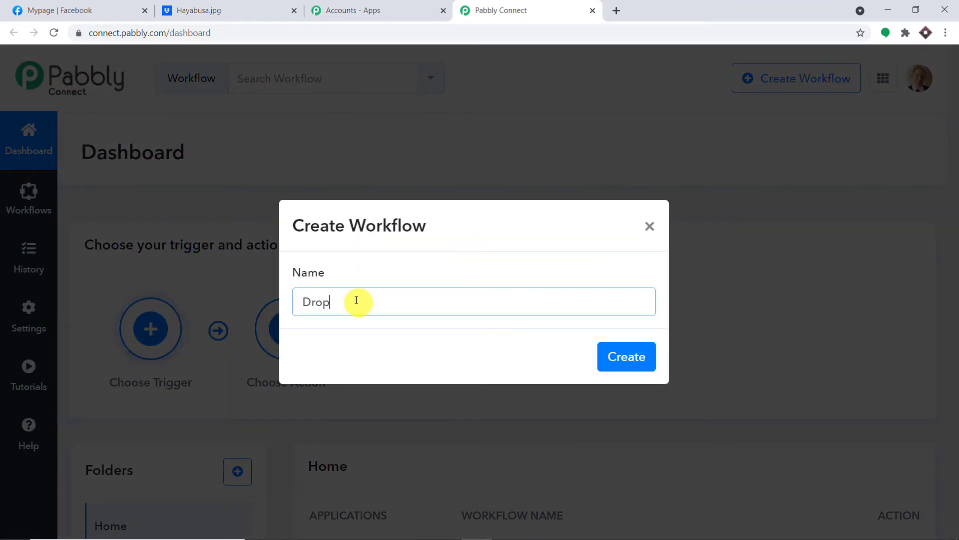
type("box to ")
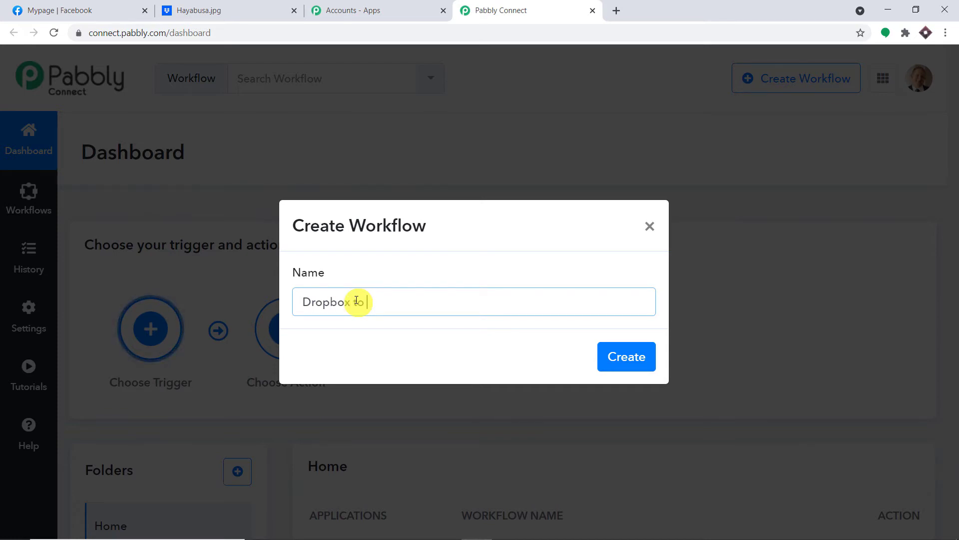
type("Faceb")
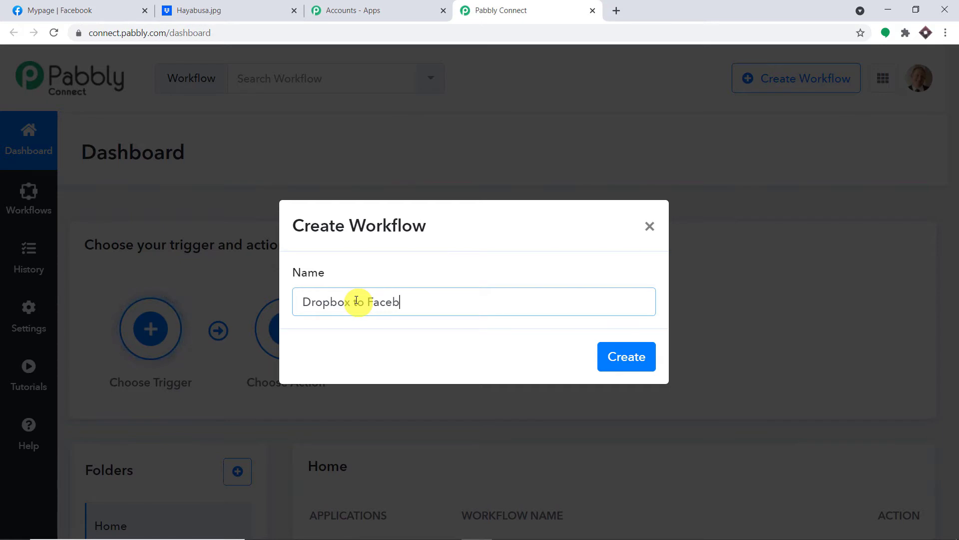
type("ook (page)")
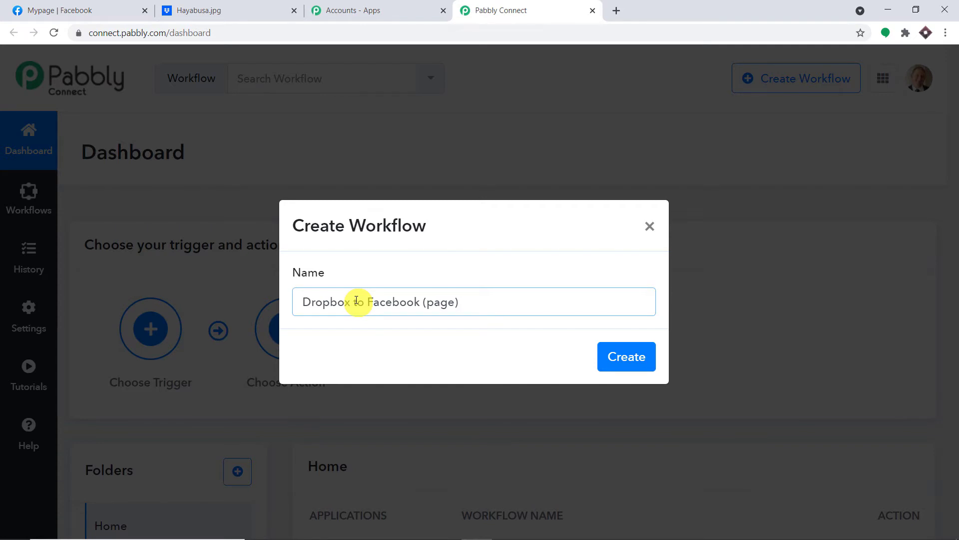
left_click(634, 358)
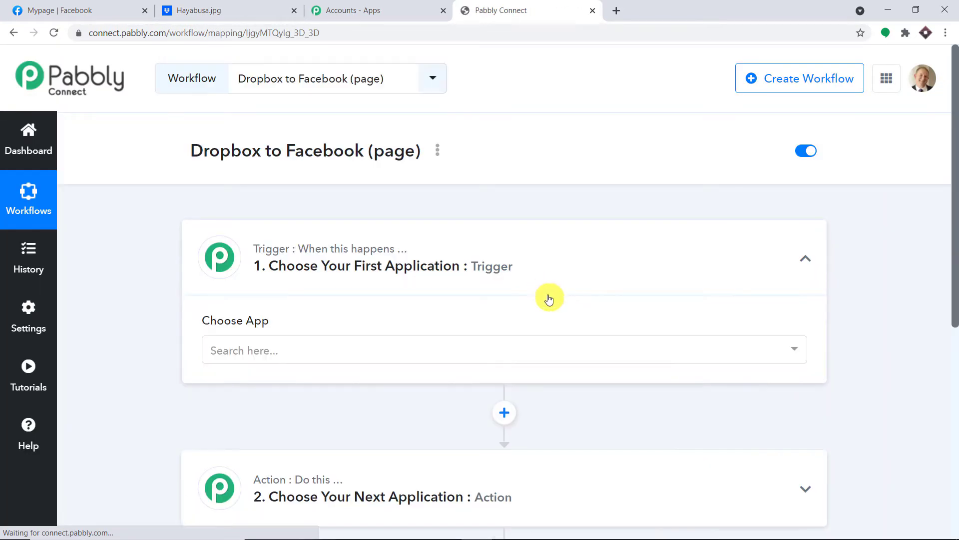
Step: Search for Dropbox and choose it as the workflow's trigger app
scroll(551, 298, "down", 1)
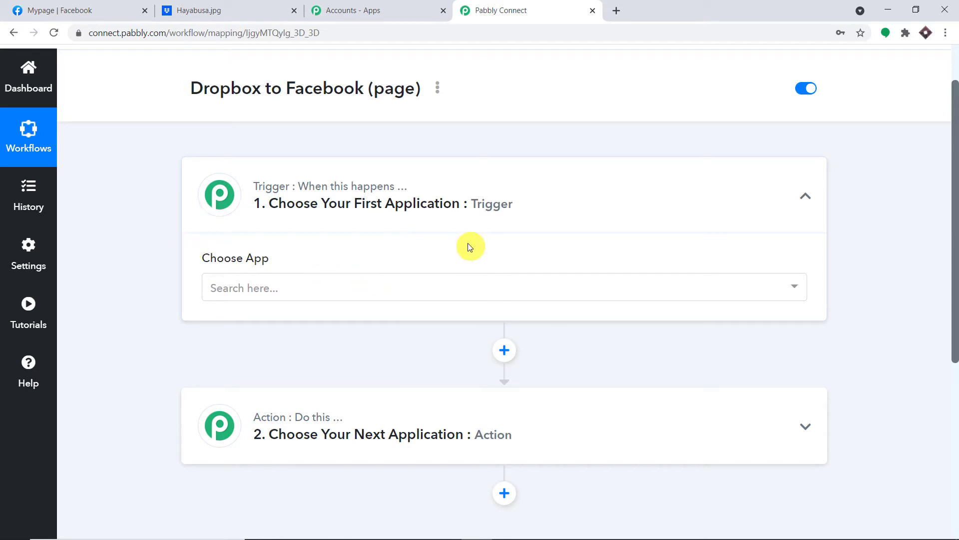
left_click(336, 290)
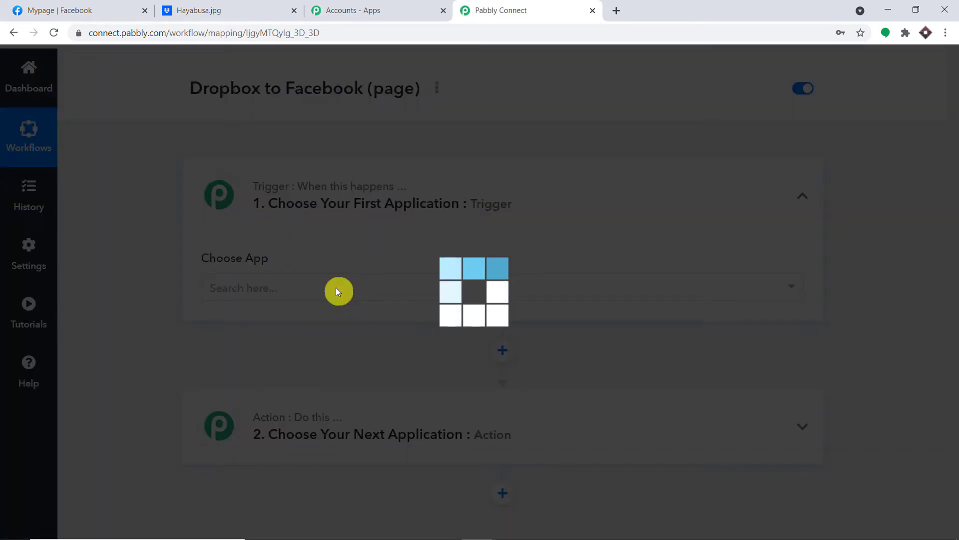
type("dr")
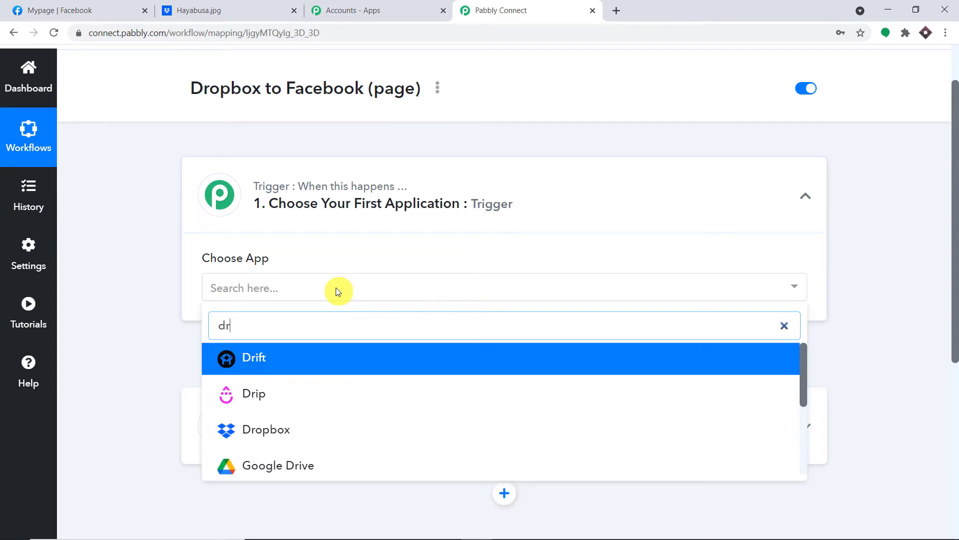
type("op")
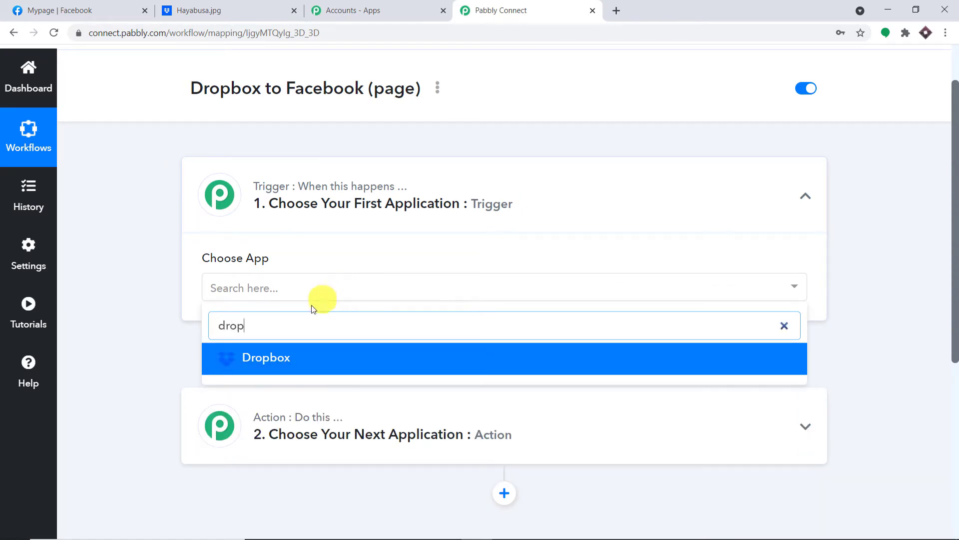
left_click(284, 366)
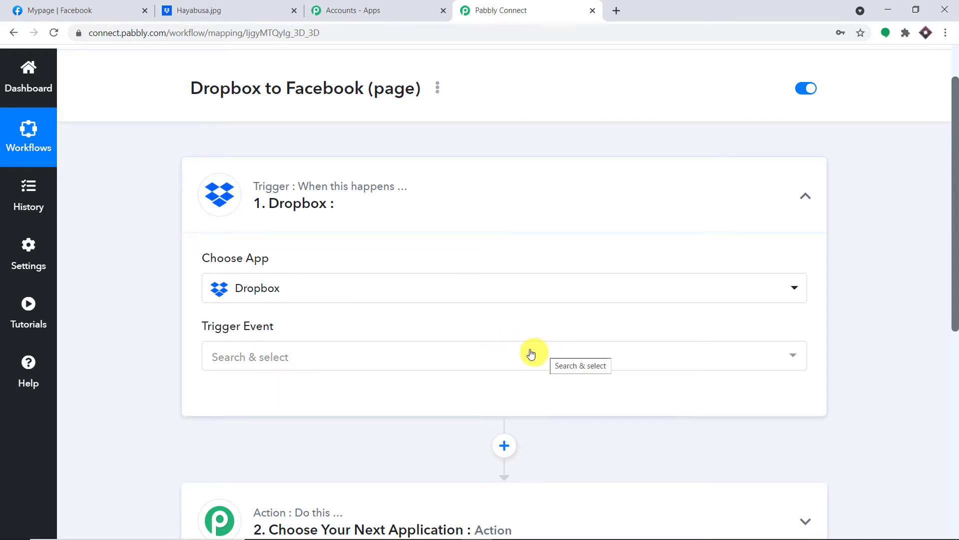
Step: Set the Dropbox trigger event to New File and show the available event options again
scroll(531, 354, "down", 1)
left_click(368, 291)
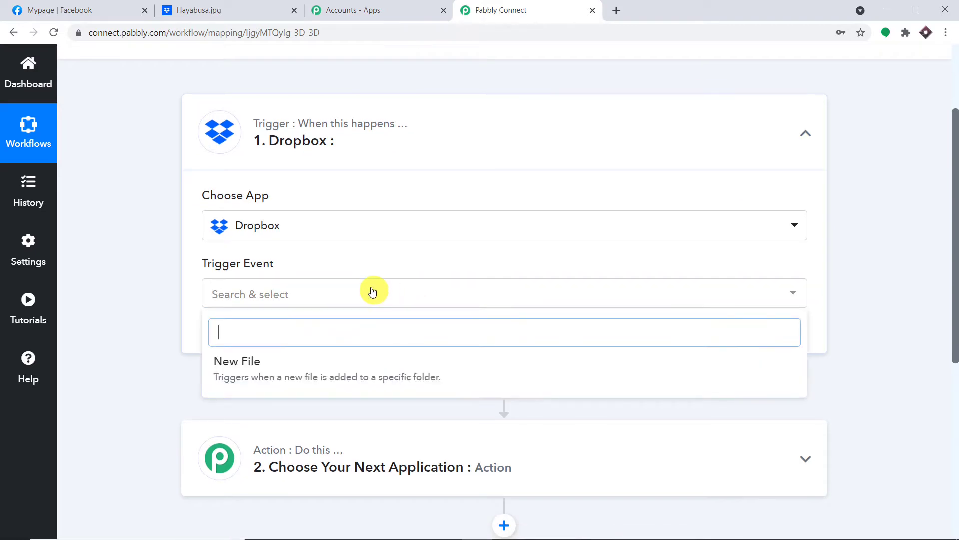
left_click(244, 372)
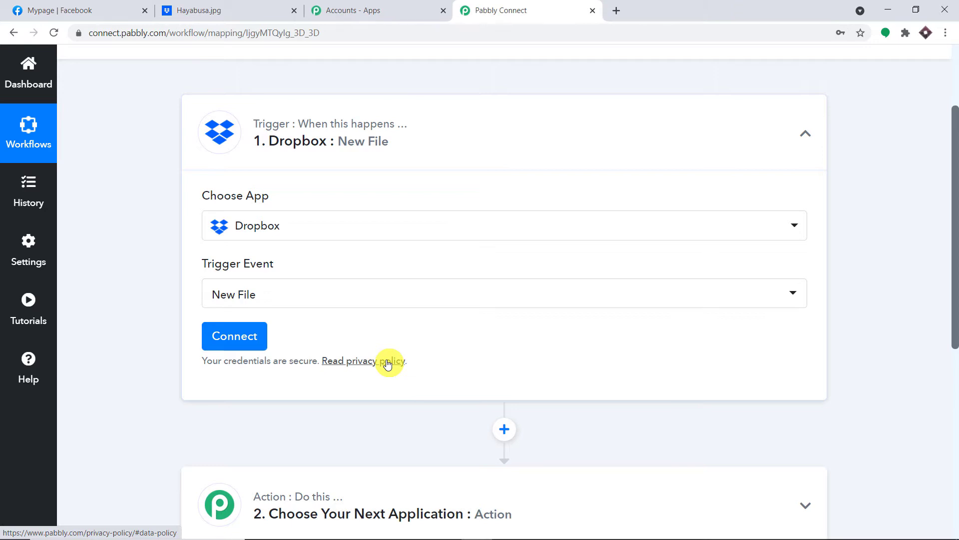
left_click(376, 295)
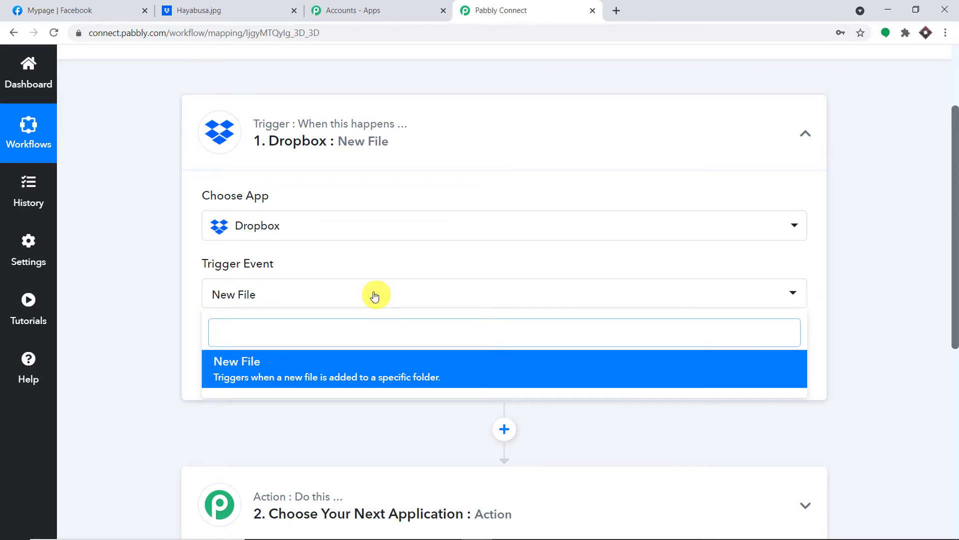
Step: Dismiss the trigger event options, view the Pabbly Forum from Help, and return to the workflow
left_click(133, 318)
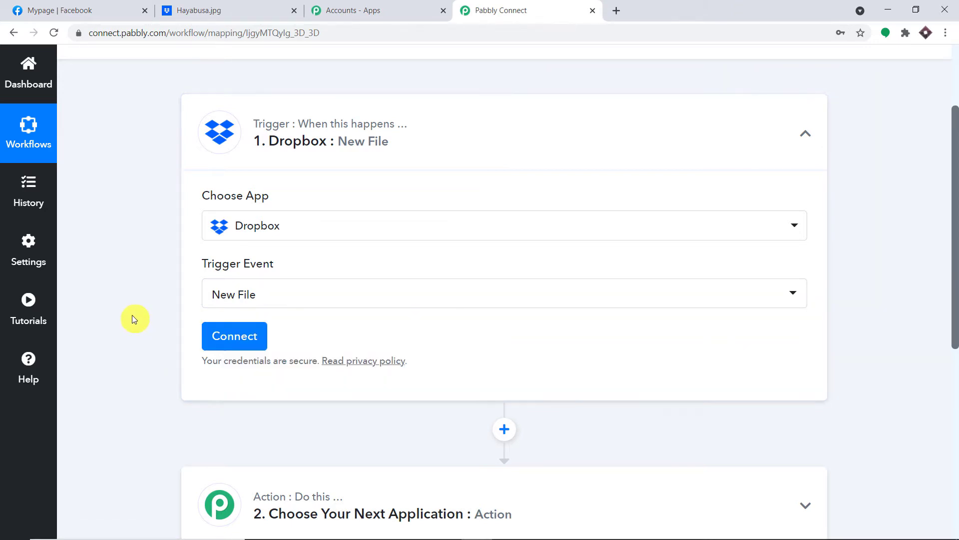
left_click(16, 358)
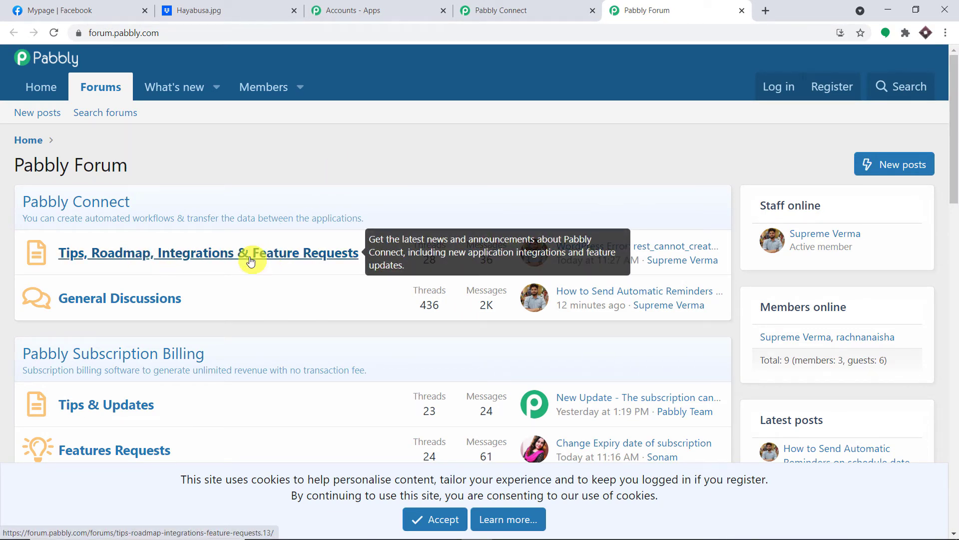
left_click(742, 11)
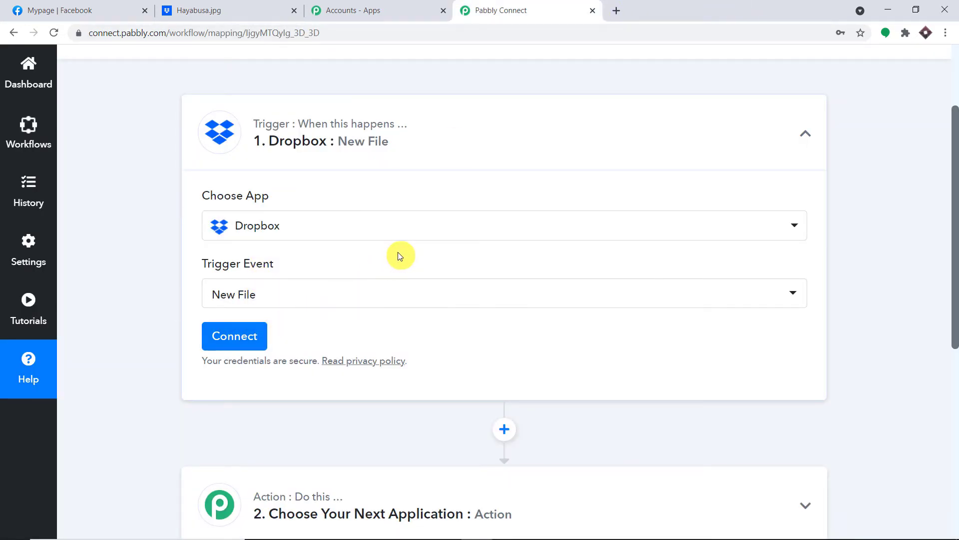
Step: Connect the Dropbox trigger to the Dropbox account through a new authorized connection
left_click(241, 332)
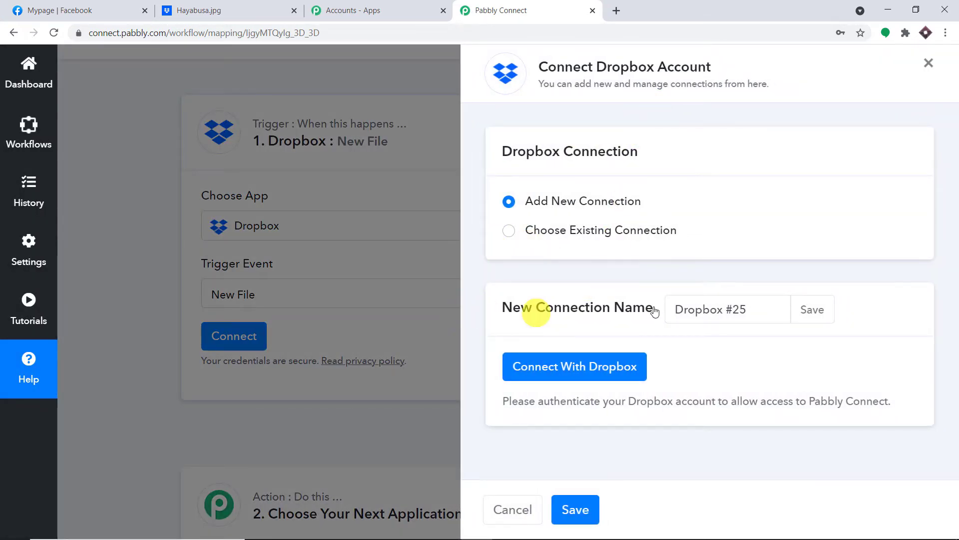
left_click(555, 355)
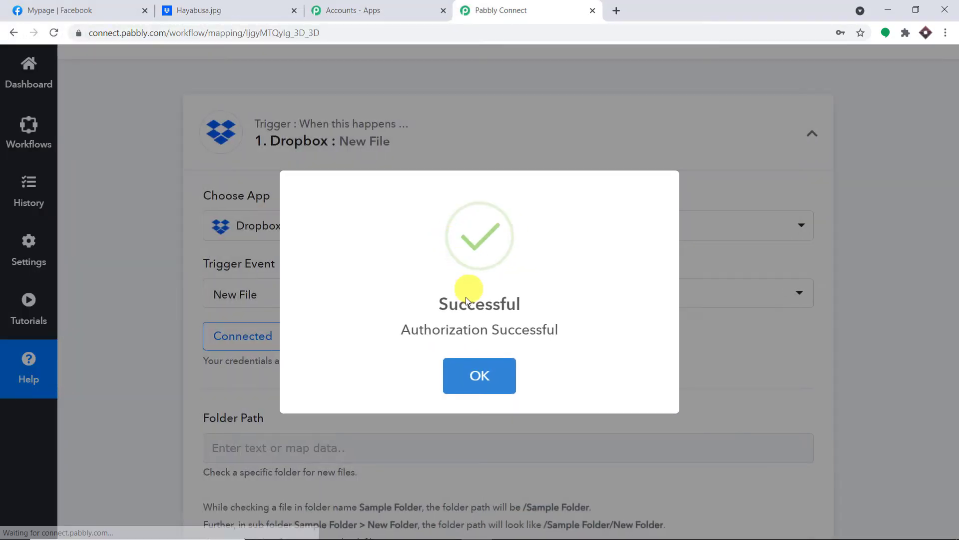
left_click(480, 372)
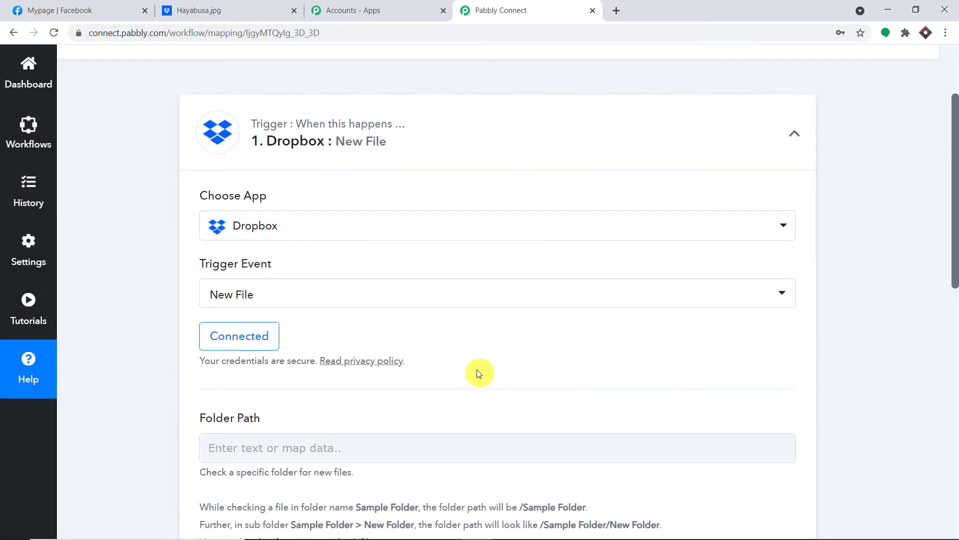
Step: Switch to Dropbox, leave the Hayabusa.jpg preview, check the top-level folder list and reopen the Awesome folder
scroll(556, 230, "down", 3)
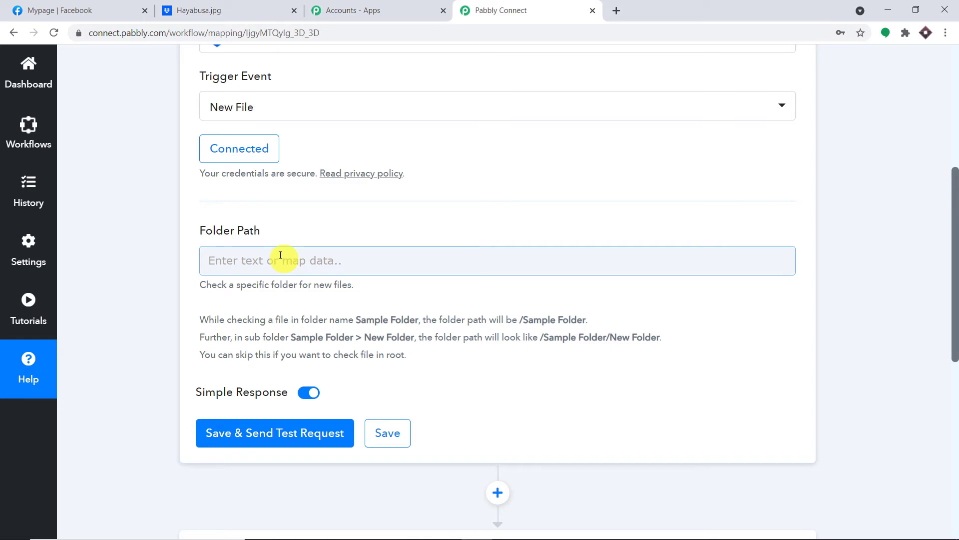
left_click(222, 9)
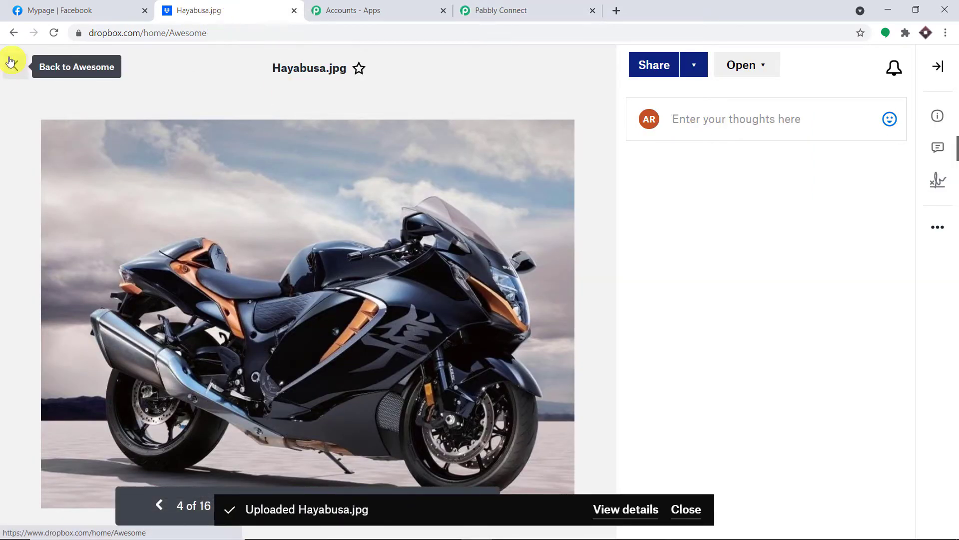
left_click(10, 62)
left_click_drag(389, 90, 295, 87)
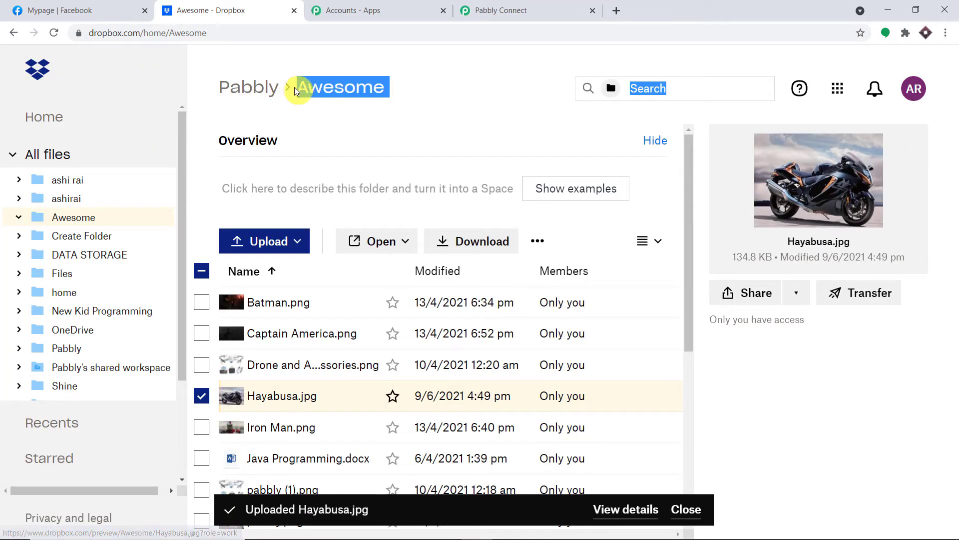
left_click(247, 87)
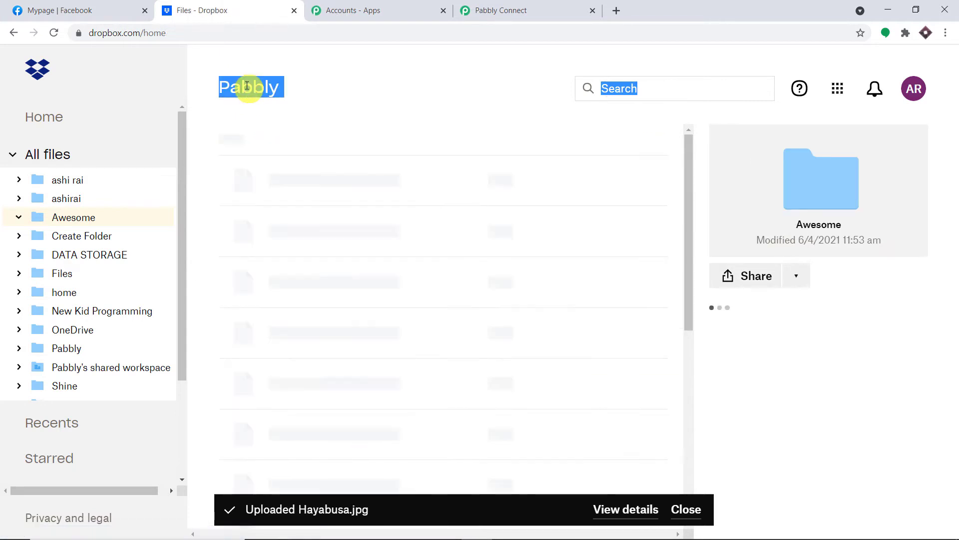
scroll(324, 272, "down", 3)
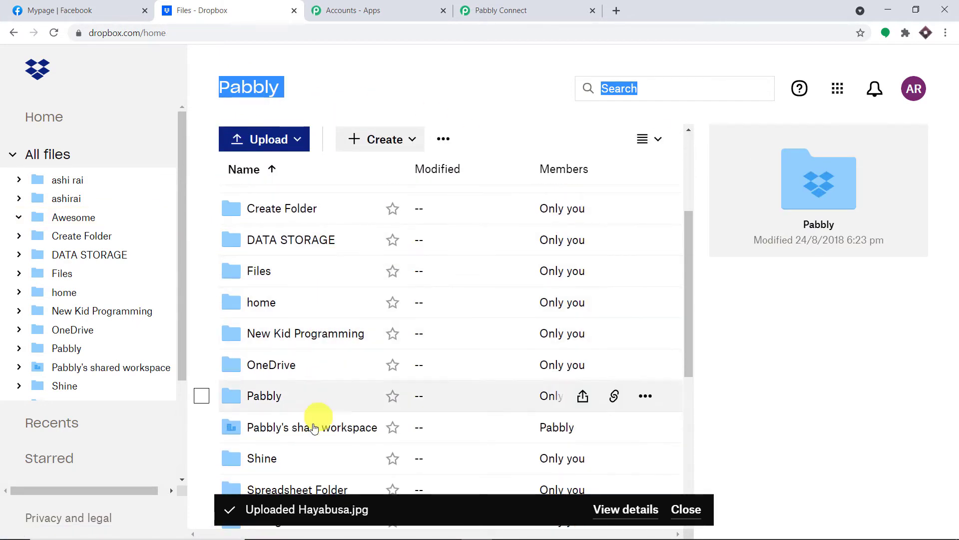
scroll(313, 397, "up", 3)
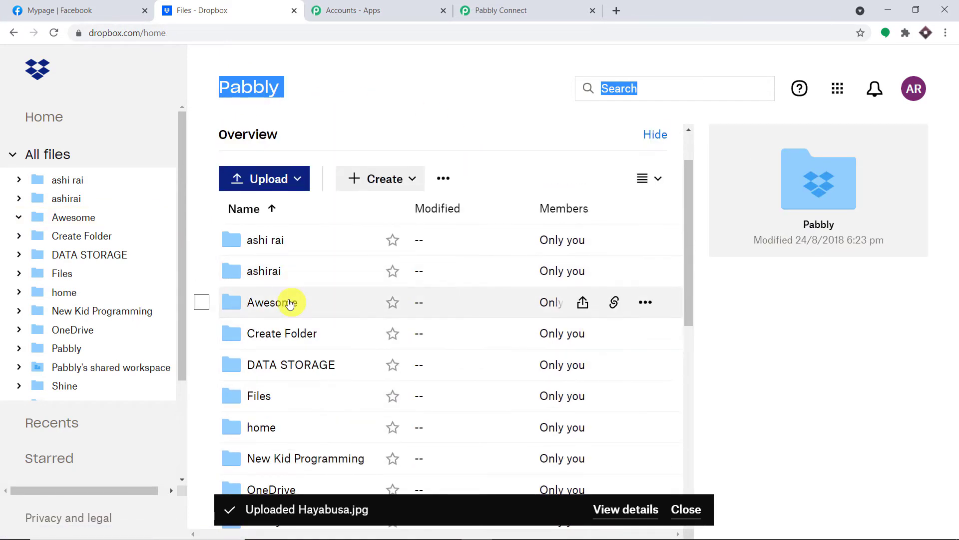
left_click(289, 304)
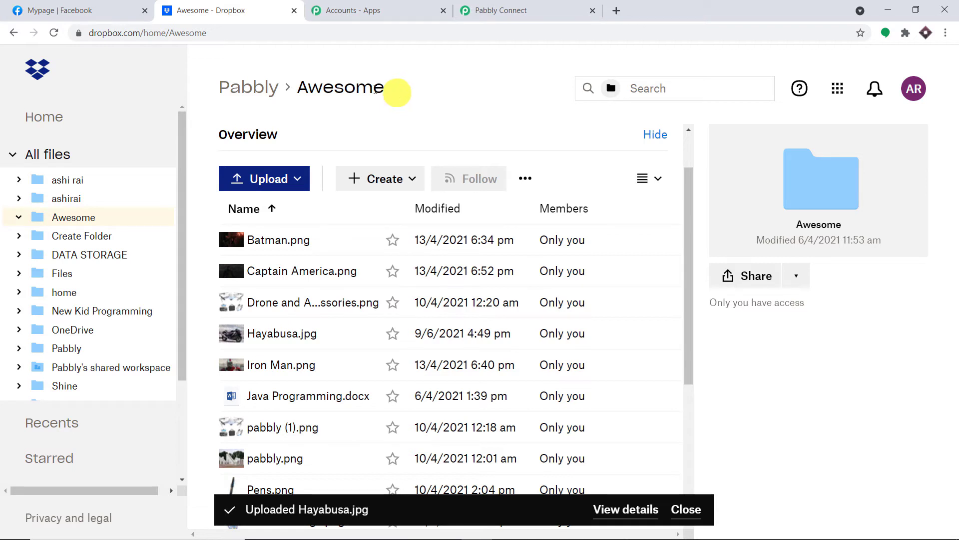
Step: Copy the folder name Awesome from Dropbox and paste it as the trigger's Folder Path in Pabbly Connect
left_click_drag(396, 89, 299, 87)
right_click(311, 86)
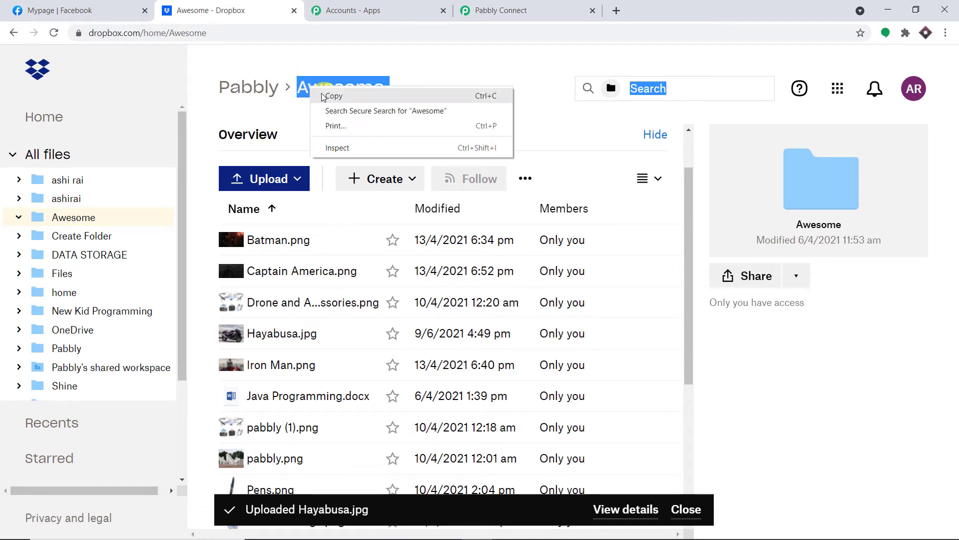
left_click(331, 94)
left_click(499, 10)
left_click(270, 260)
right_click(270, 260)
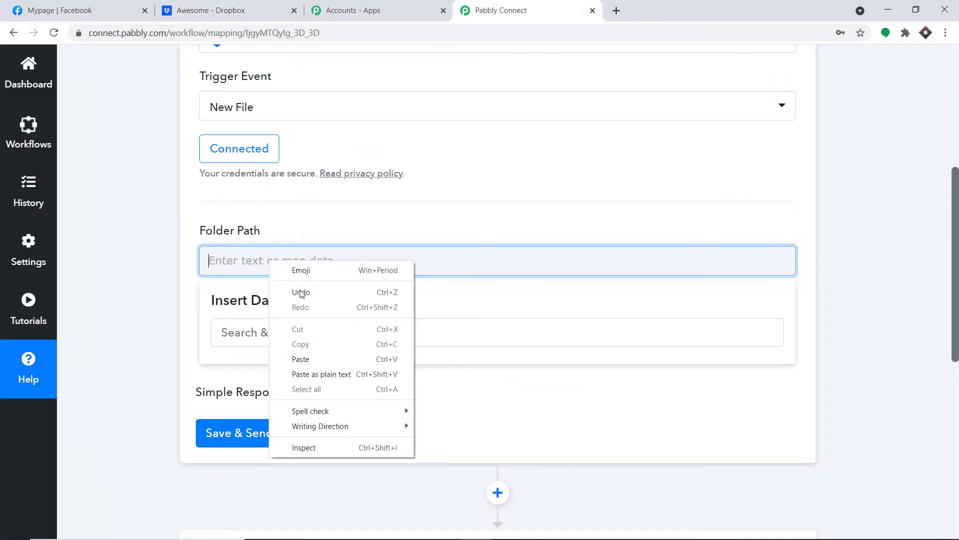
left_click(314, 358)
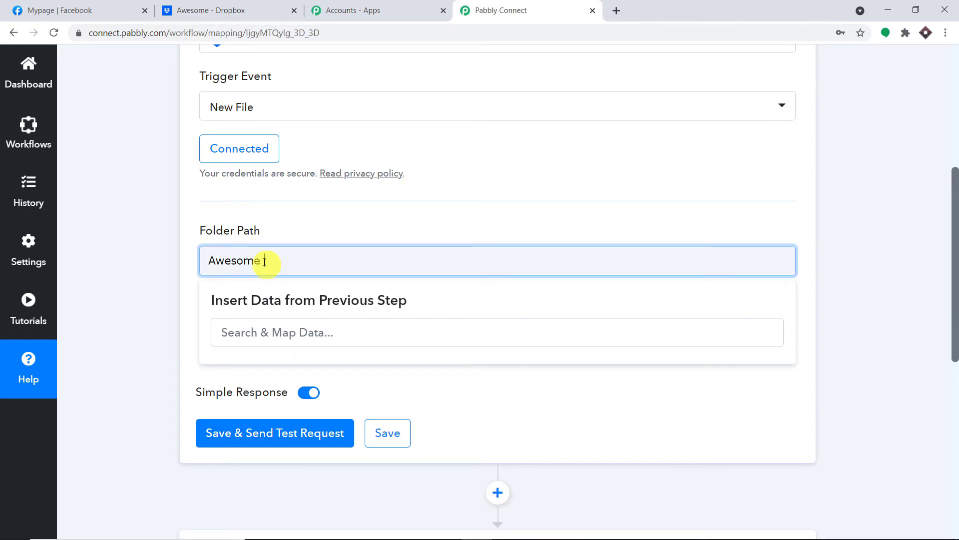
Step: Prefix the trigger's folder path with a slash so it reads /Awesome
left_click(288, 234)
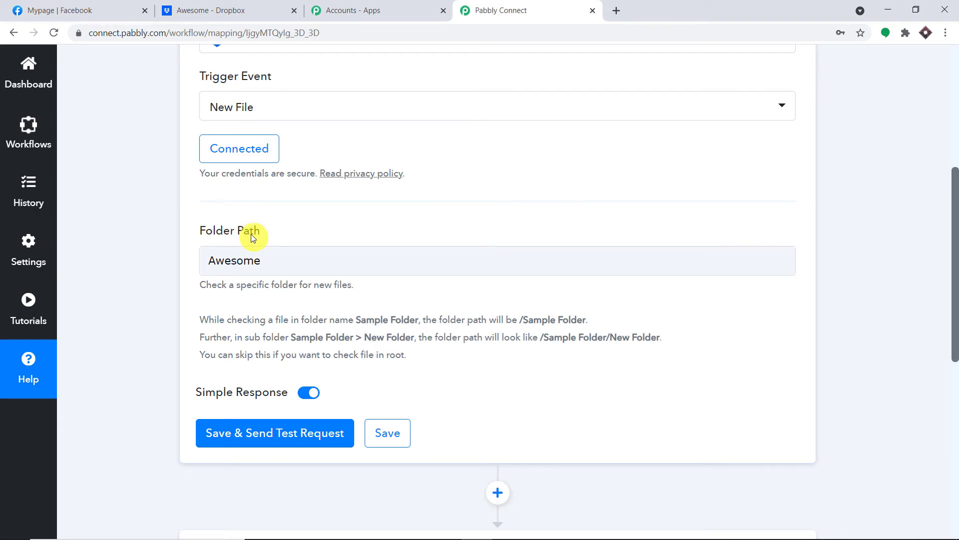
left_click(209, 261)
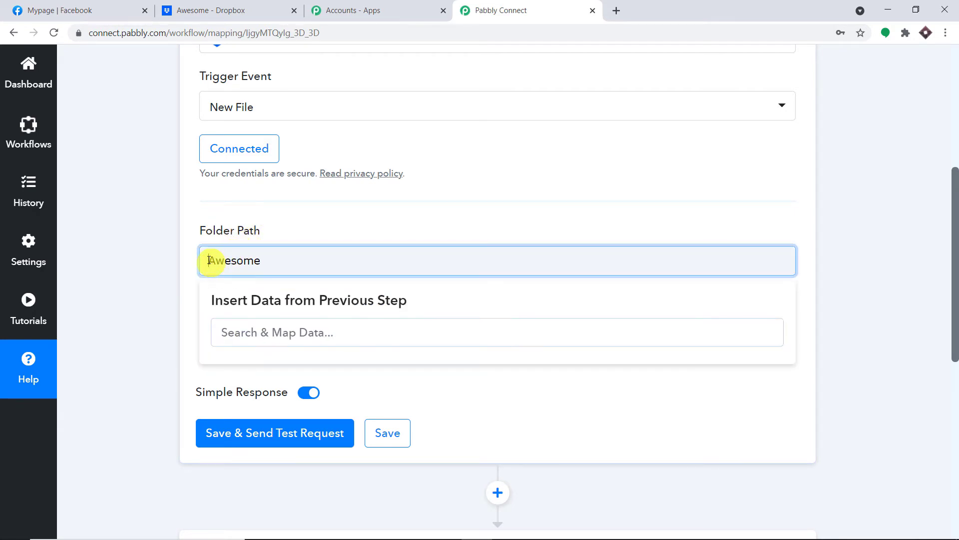
type("/")
left_click(339, 208)
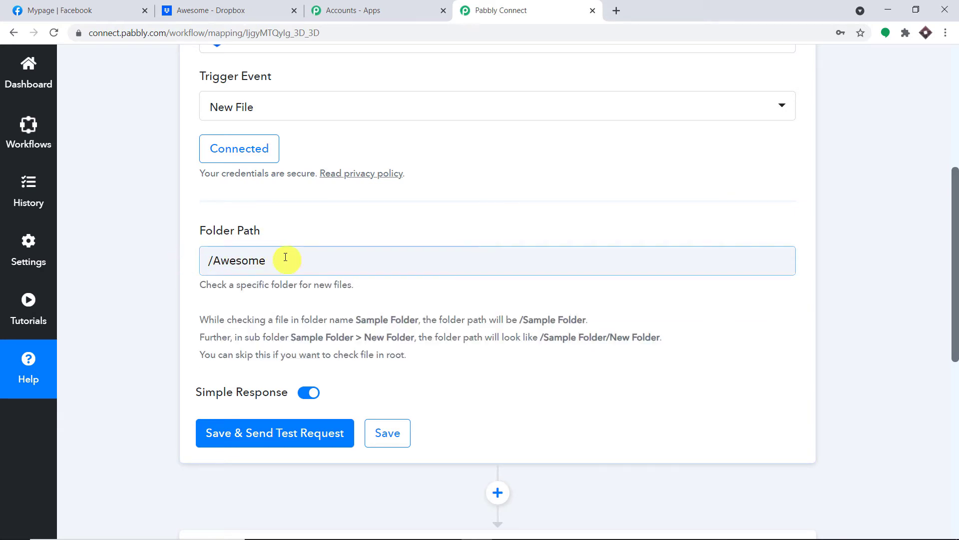
scroll(285, 257, "down", 2)
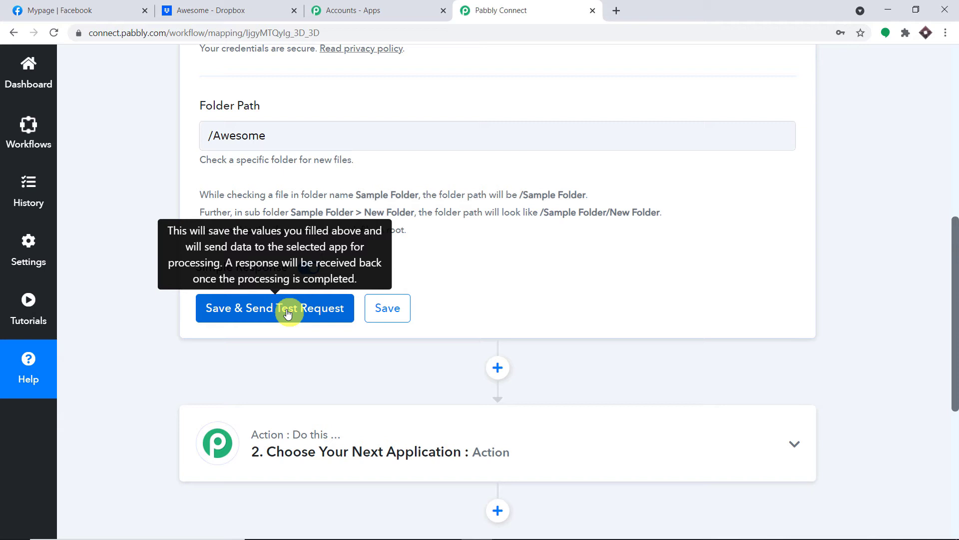
Step: Switch to Dropbox and upload the Suzuki Gixer JPG image from the computer's recent files to the Awesome folder
left_click(280, 9)
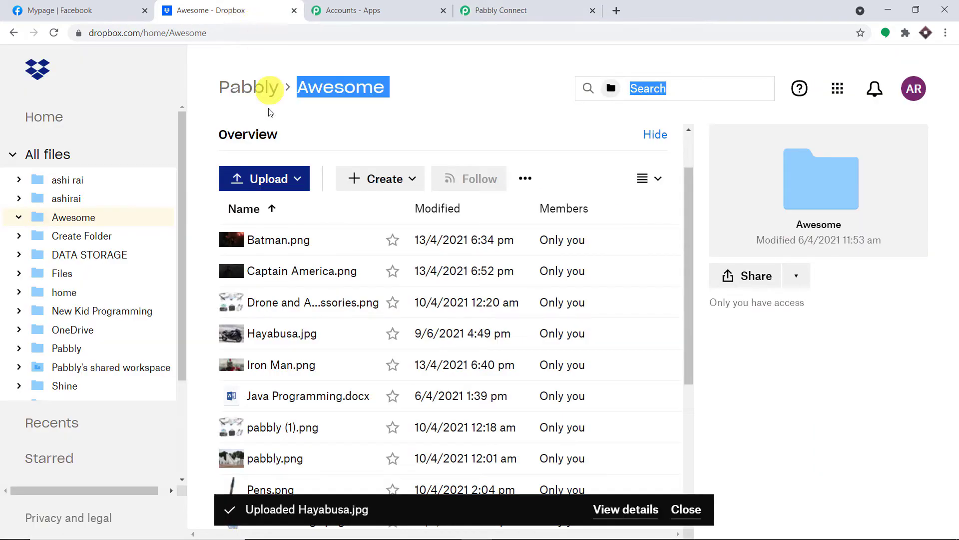
left_click(279, 181)
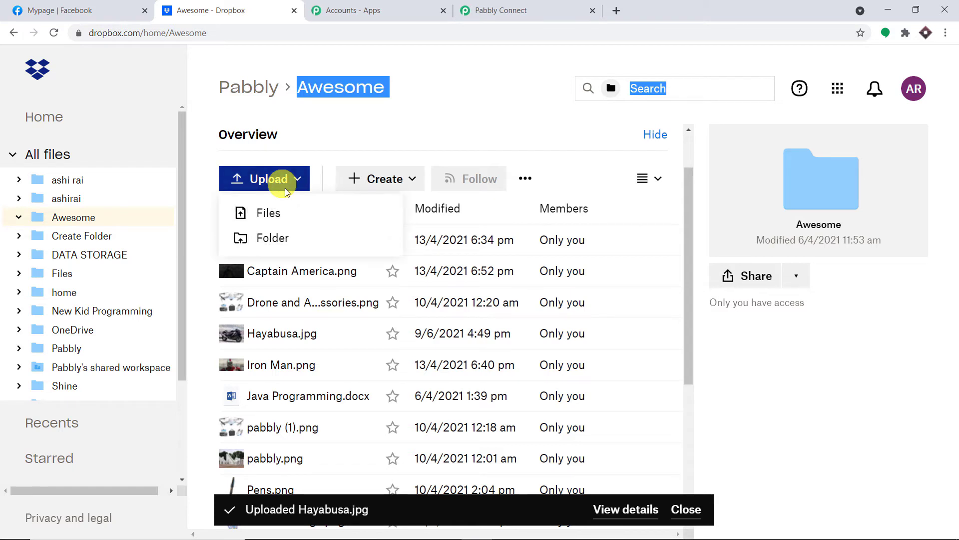
left_click(294, 215)
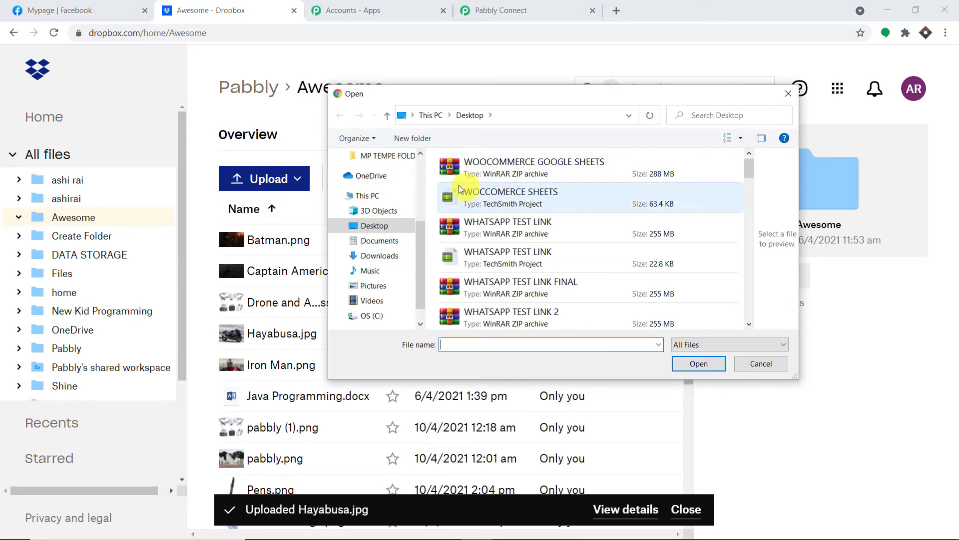
scroll(421, 185, "up", 3)
left_click(400, 169)
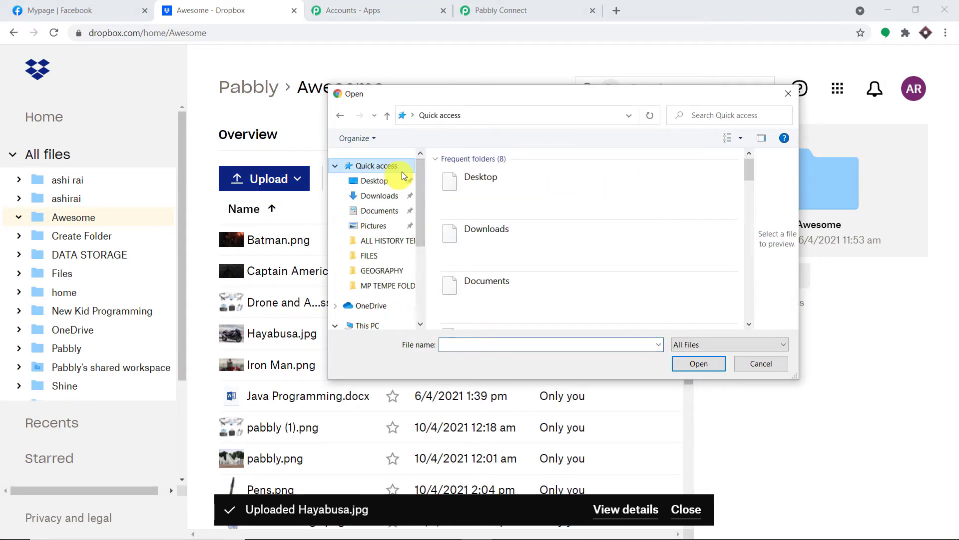
scroll(577, 212, "down", 10)
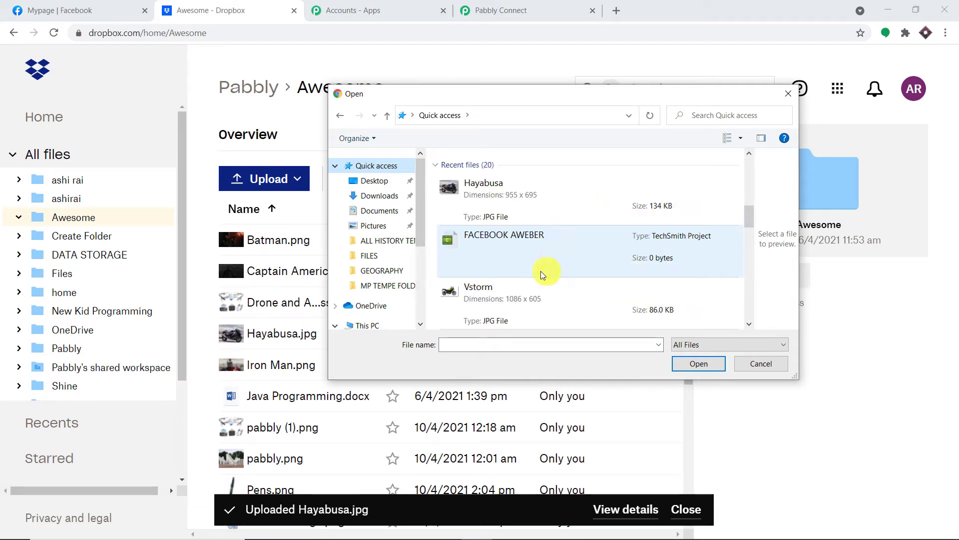
scroll(527, 260, "up", 2)
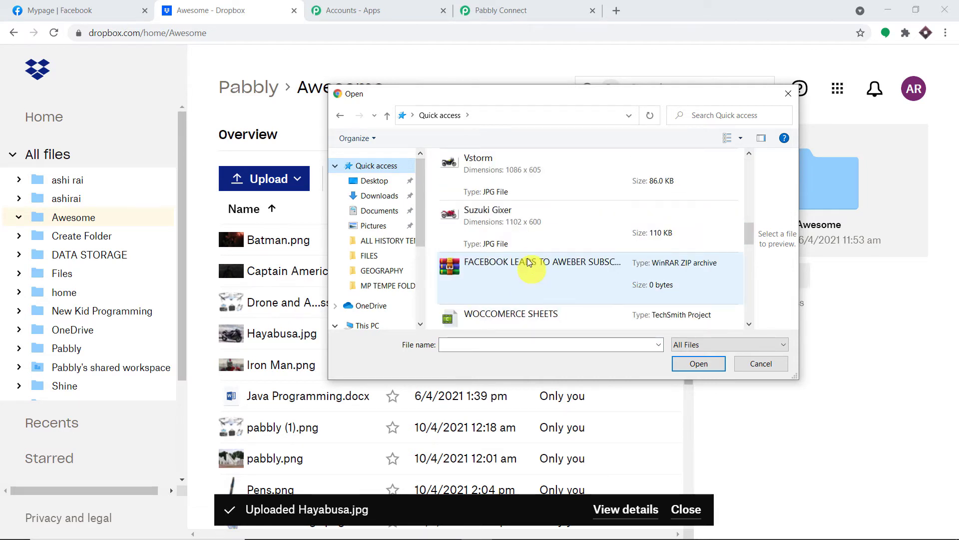
left_click(526, 213)
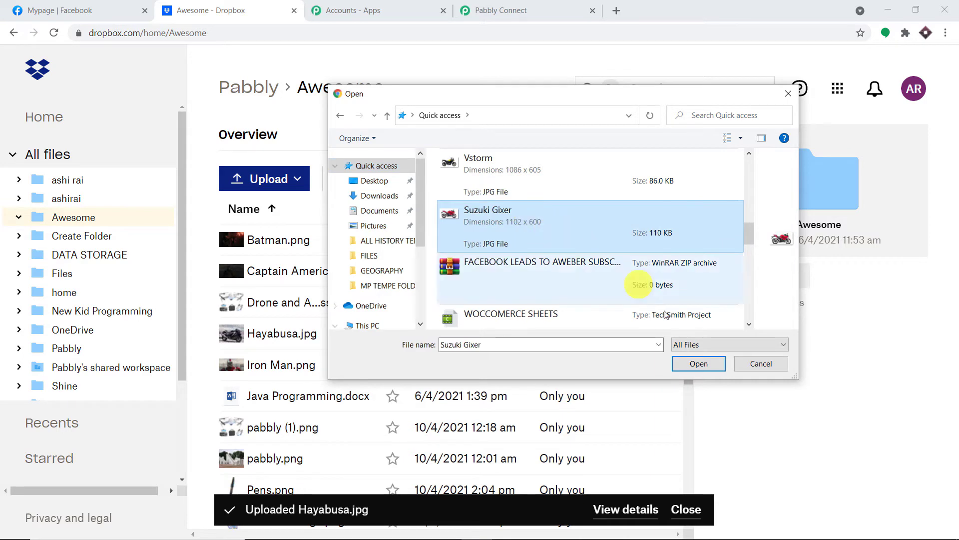
left_click(699, 363)
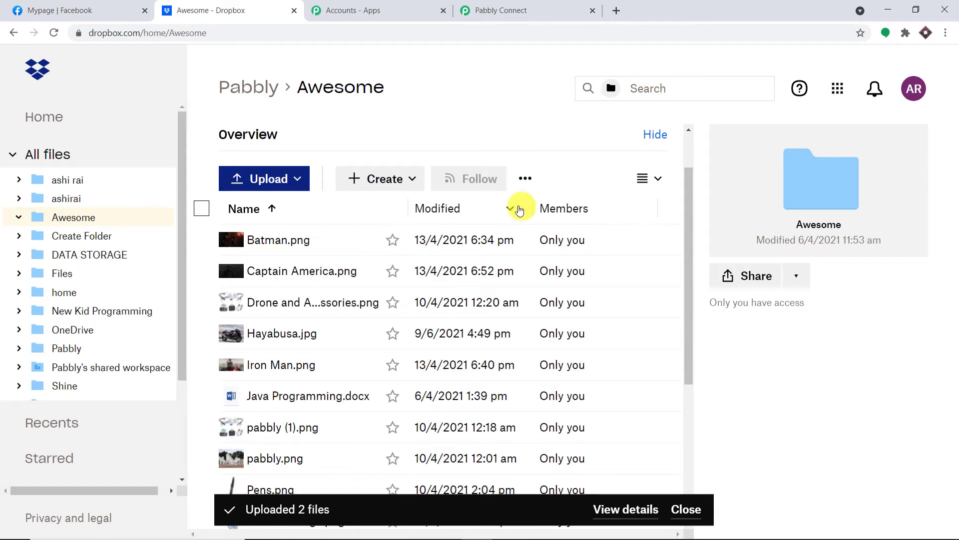
Step: Reload the Awesome folder, preview the uploaded Suzuki Gixer.jpg, and switch back to the Pabbly Connect workflow
scroll(502, 248, "down", 2)
scroll(450, 286, "down", 5)
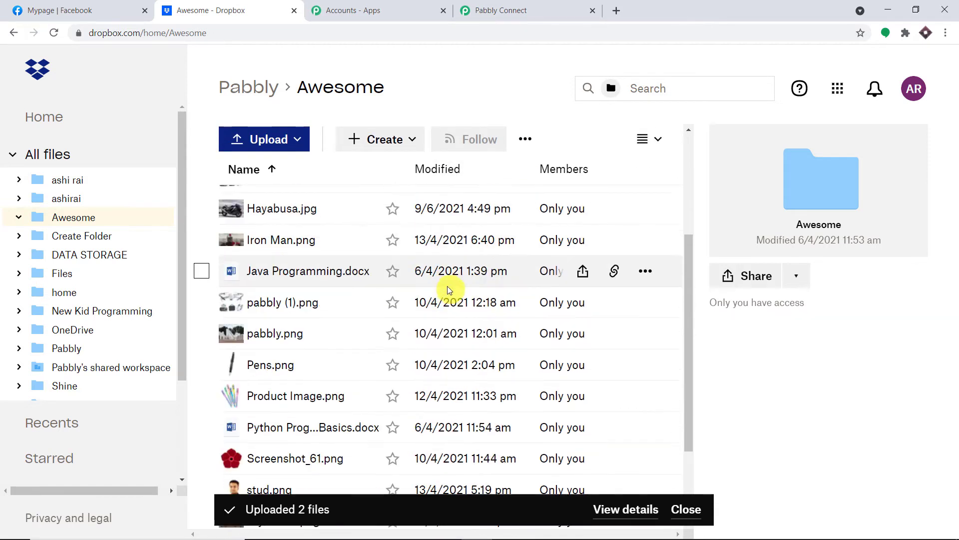
scroll(440, 289, "up", 2)
scroll(439, 293, "up", 5)
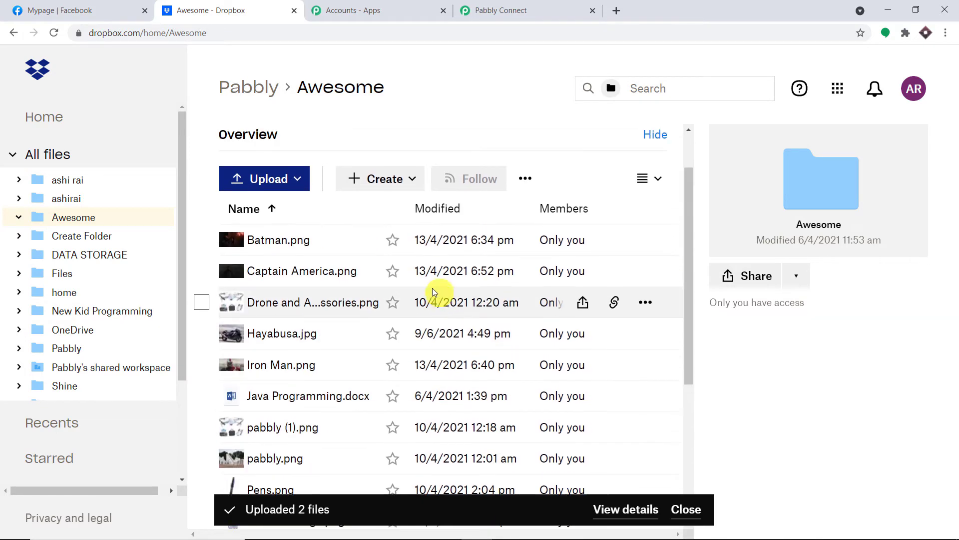
left_click(55, 34)
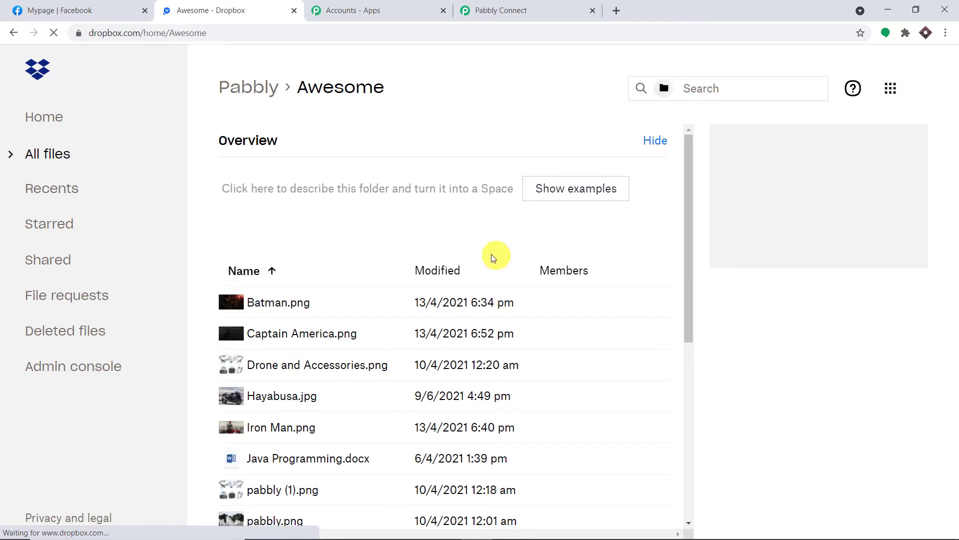
scroll(487, 267, "down", 2)
scroll(487, 271, "down", 4)
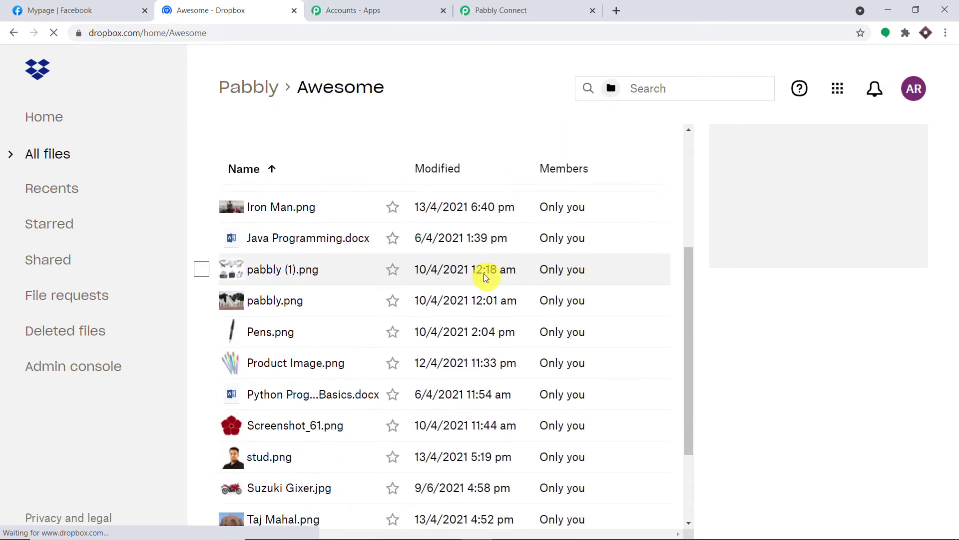
scroll(307, 397, "down", 1)
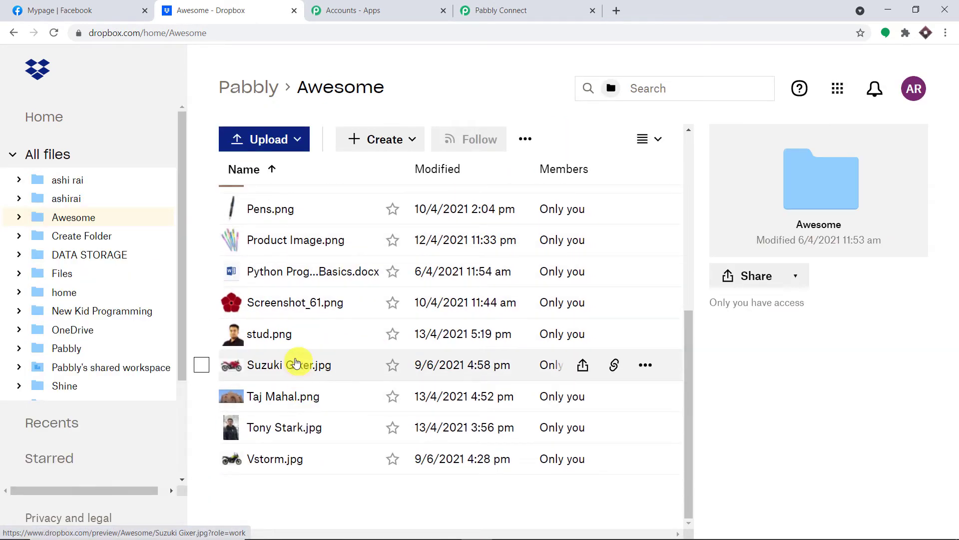
left_click(302, 366)
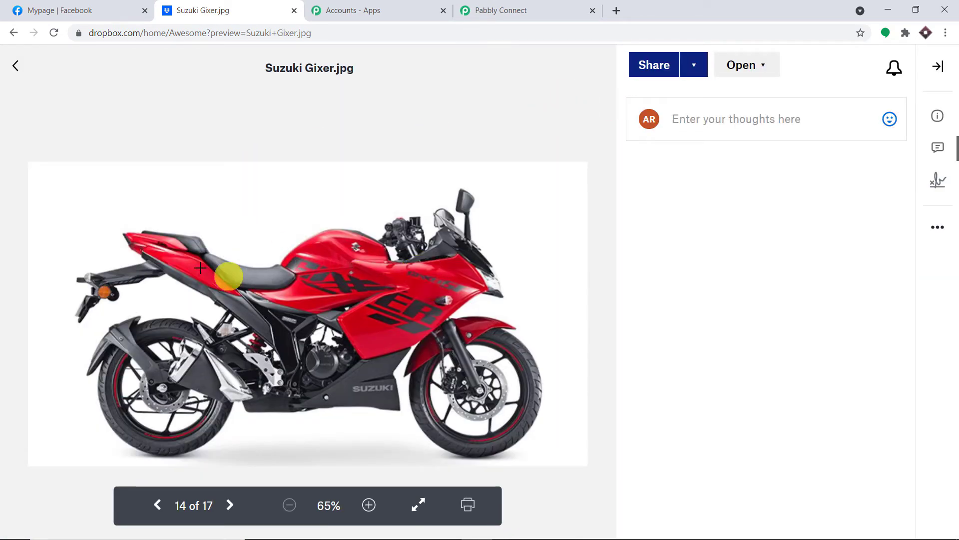
left_click(567, 7)
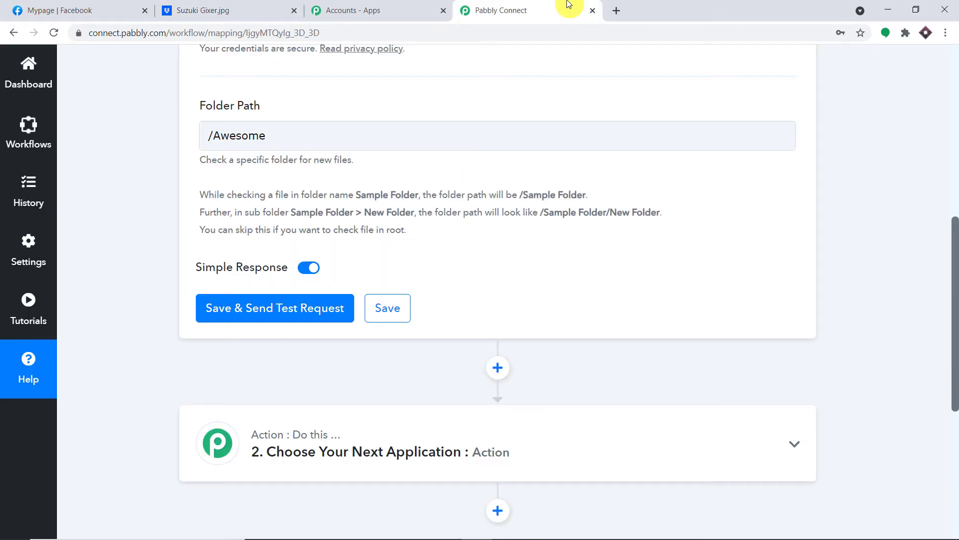
Step: Save the Dropbox trigger with a test request and review the file name and other fields in the received response
left_click(251, 310)
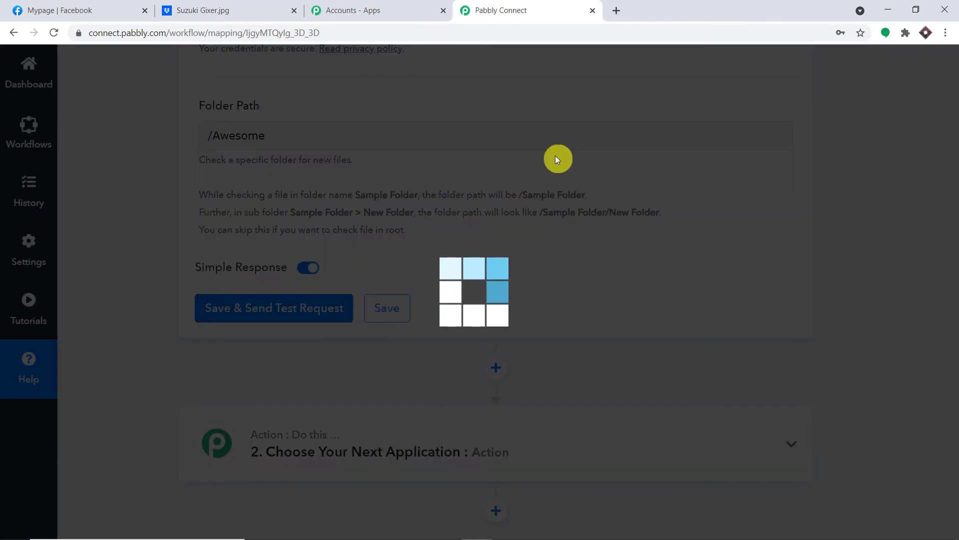
scroll(571, 181, "down", 4)
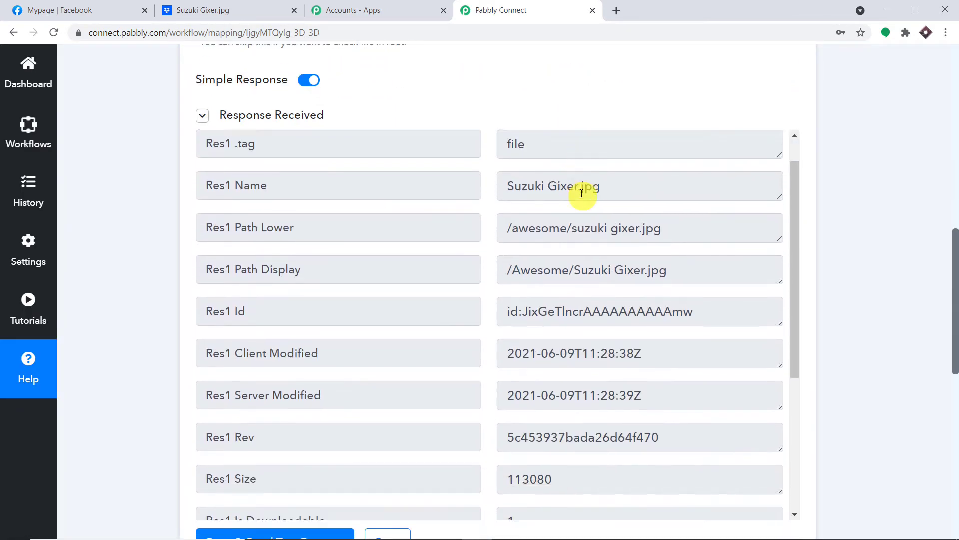
scroll(582, 193, "down", 1)
left_click_drag(954, 243, 955, 284)
left_click_drag(609, 74, 497, 74)
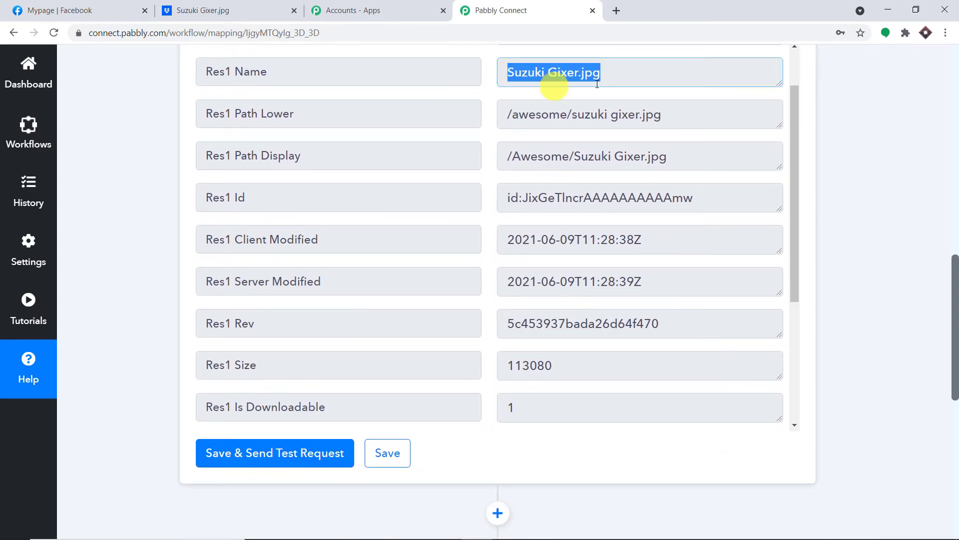
scroll(620, 187, "down", 3)
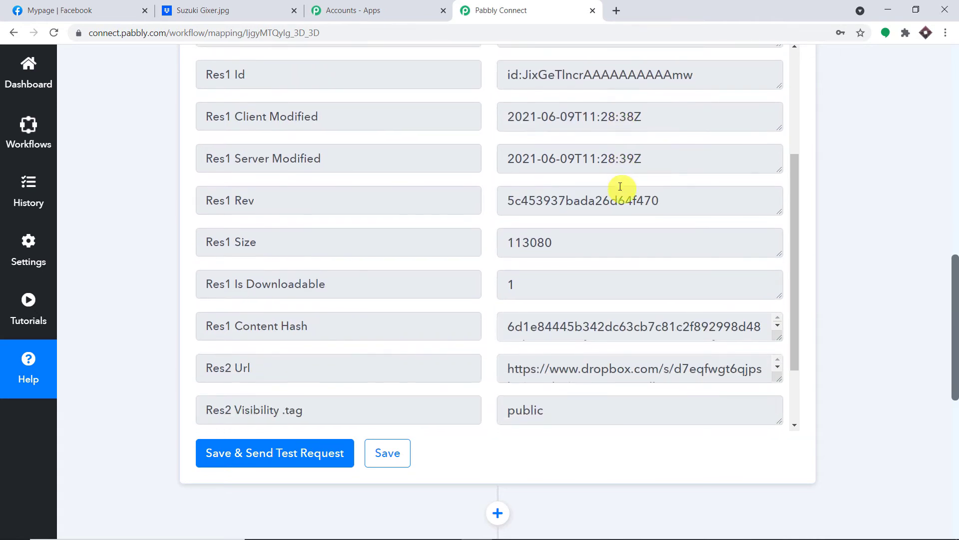
scroll(620, 187, "down", 4)
scroll(659, 215, "down", 1)
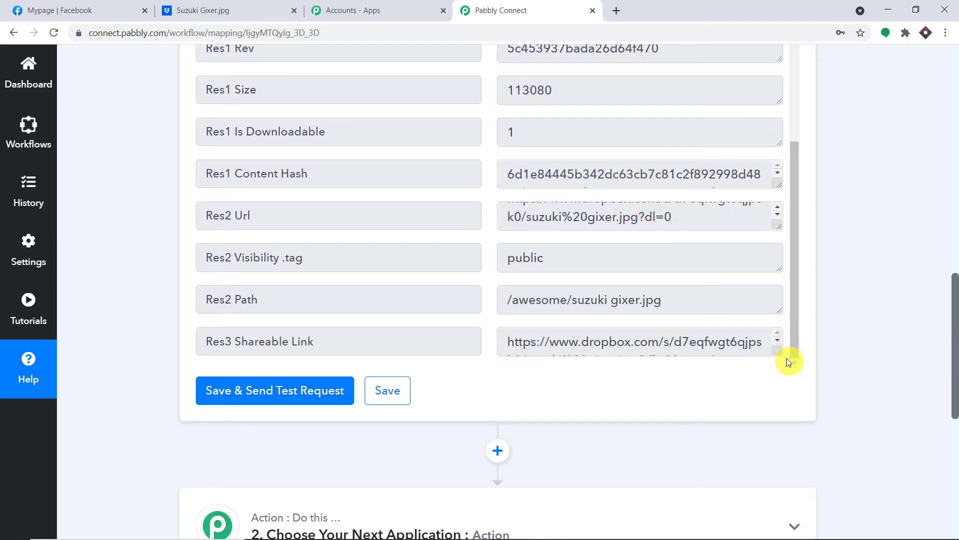
Step: Copy the Res3 Shareable Link value, open it in a new browser tab to view the image, and return to Pabbly Connect
left_click_drag(508, 342, 760, 365)
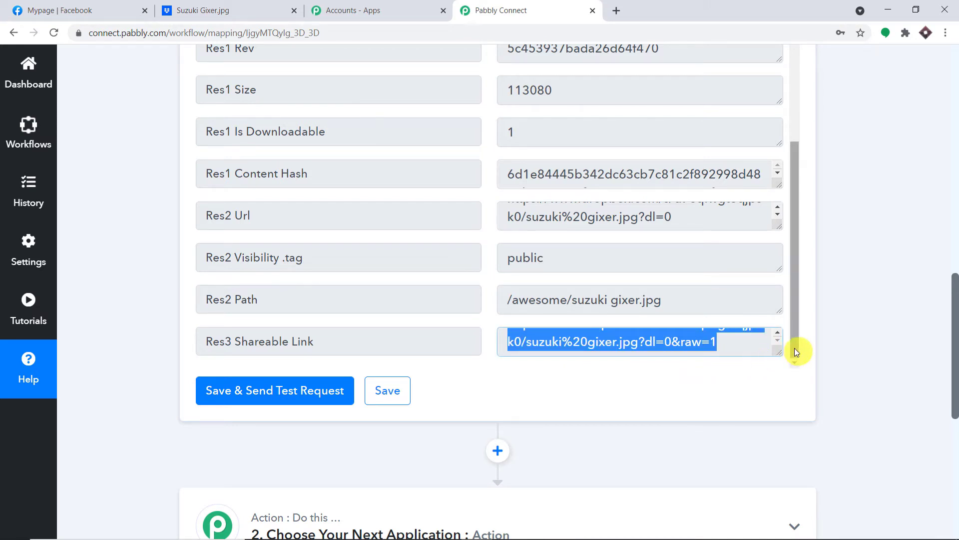
right_click(669, 336)
left_click(685, 344)
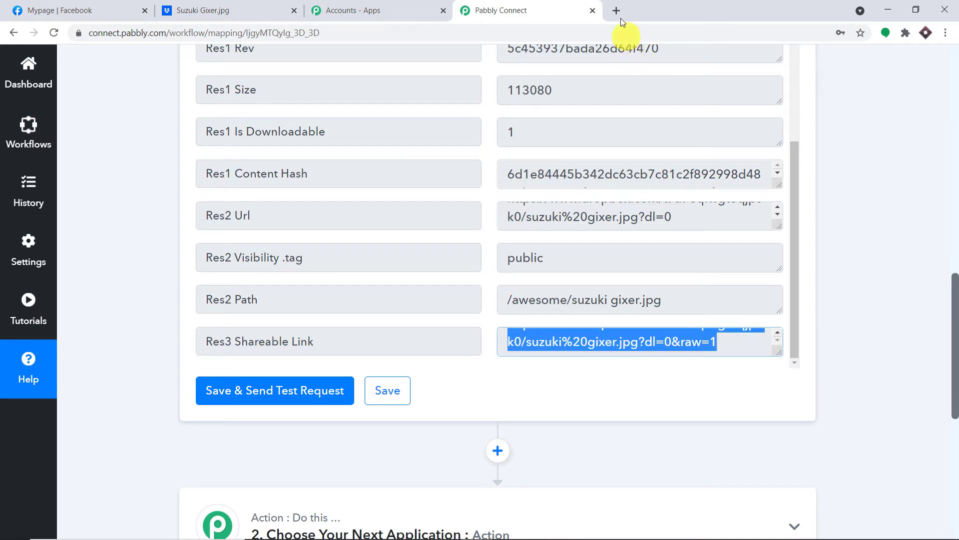
left_click(616, 11)
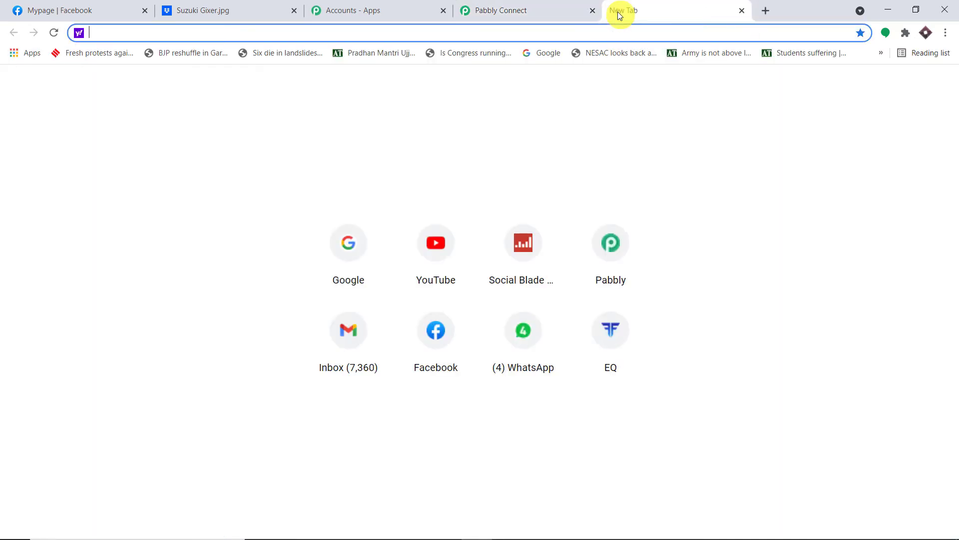
key("ctrl+v")
key("Return")
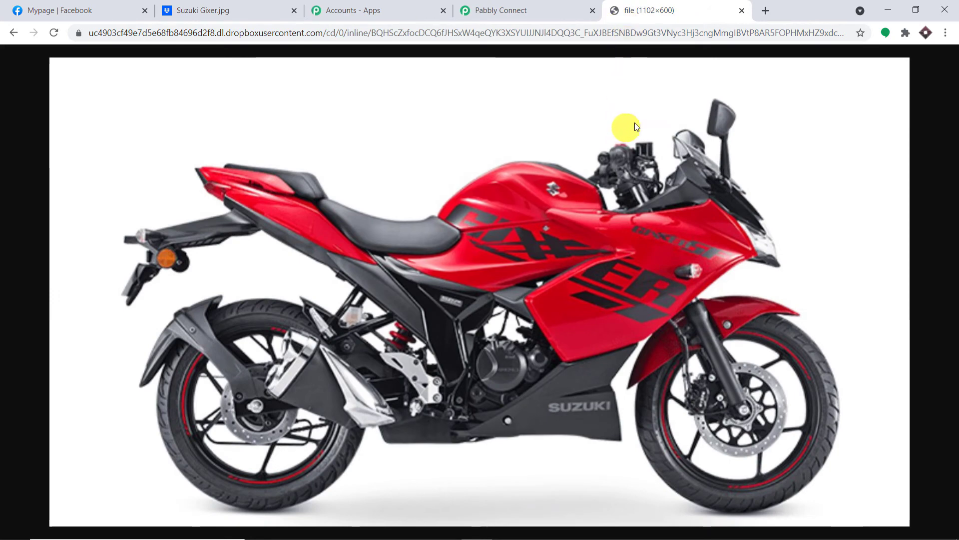
left_click(550, 10)
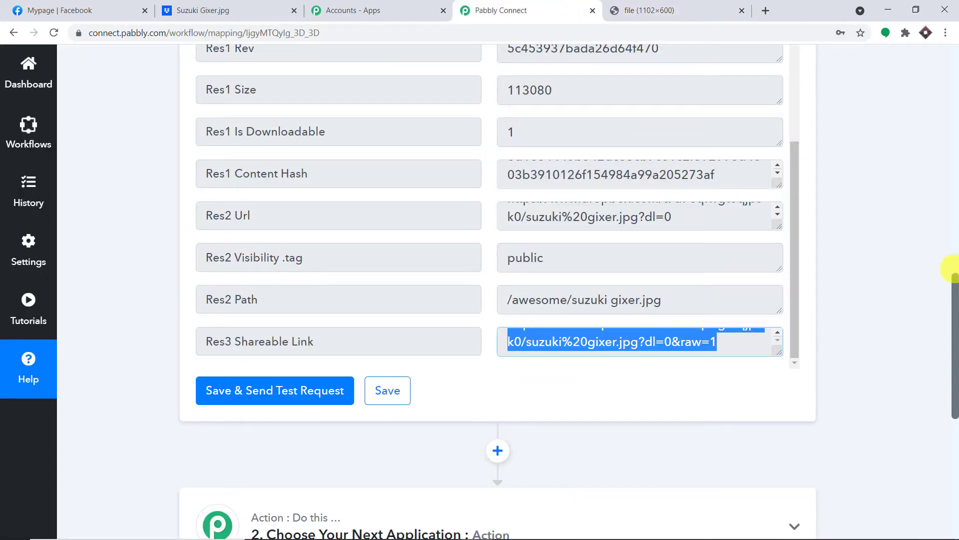
Step: Examine the Res1 Name value and its file extension in the response, comparing it with the existing post's caption on the Facebook page
scroll(953, 270, "up", 3)
left_click(870, 241)
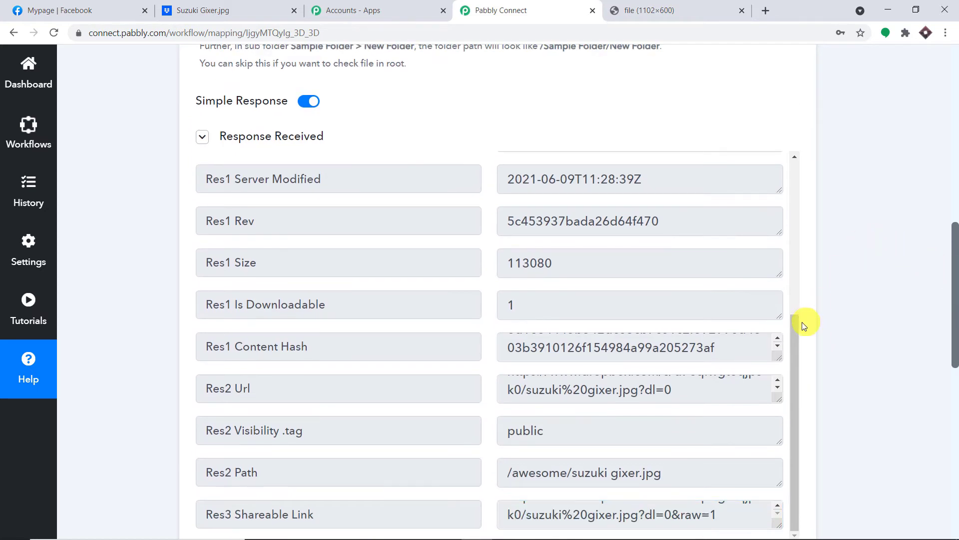
left_click_drag(798, 330, 781, 193)
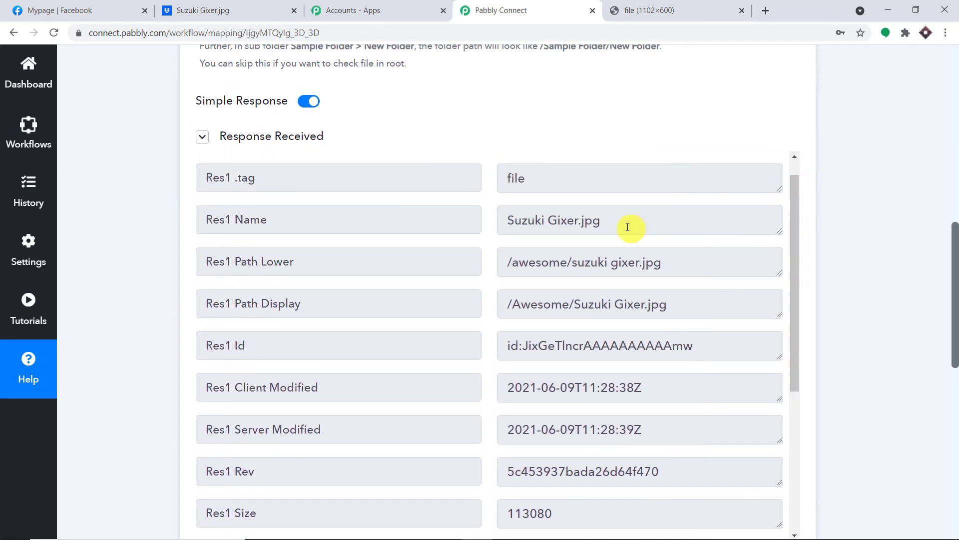
left_click_drag(622, 223, 499, 217)
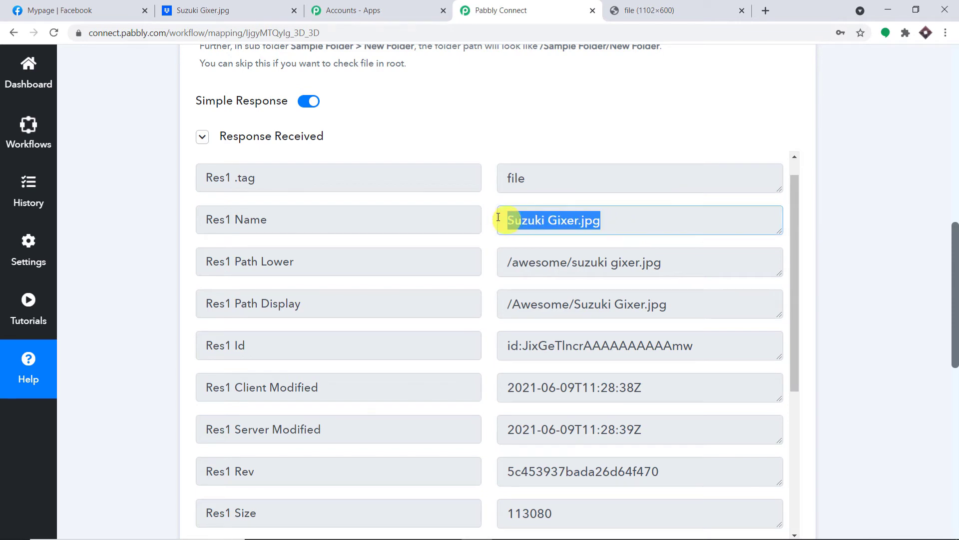
left_click(602, 214)
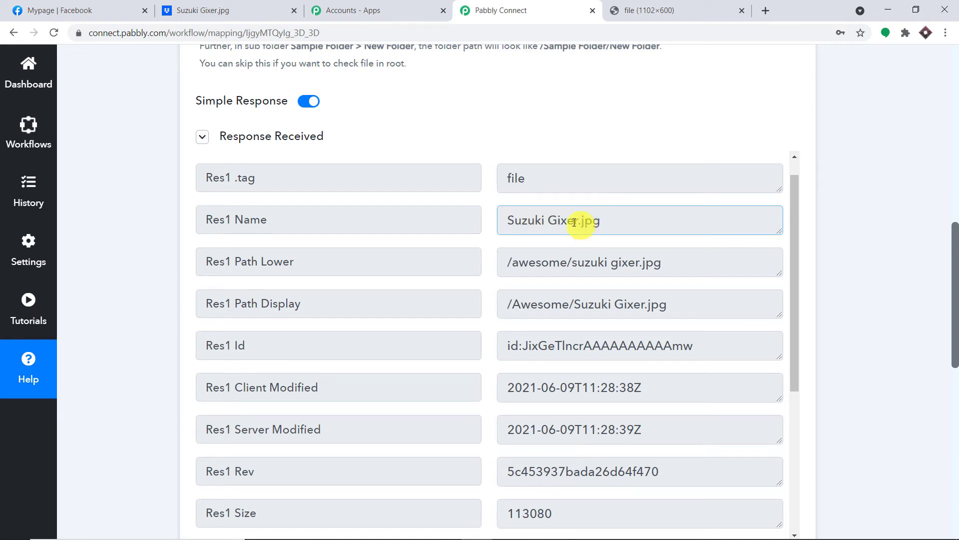
left_click_drag(575, 222, 509, 222)
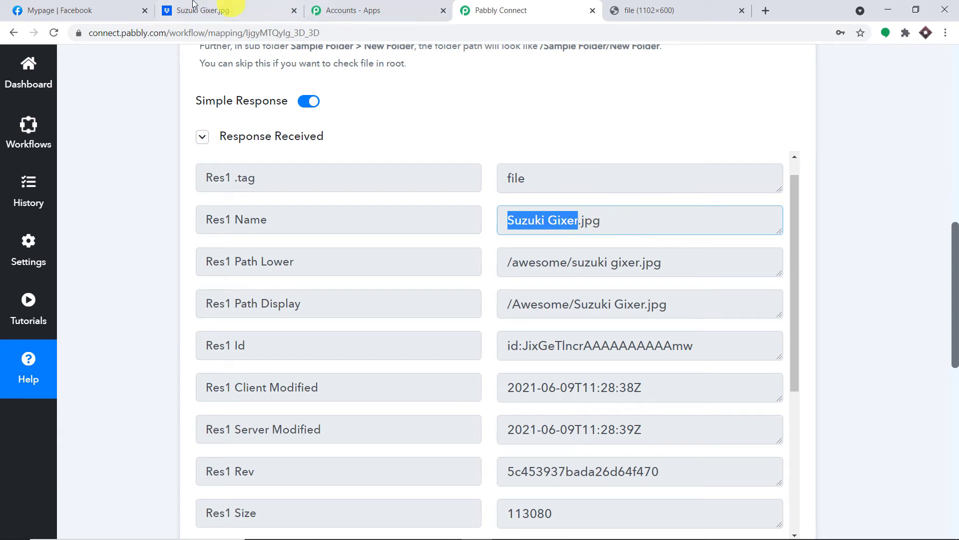
left_click(94, 6)
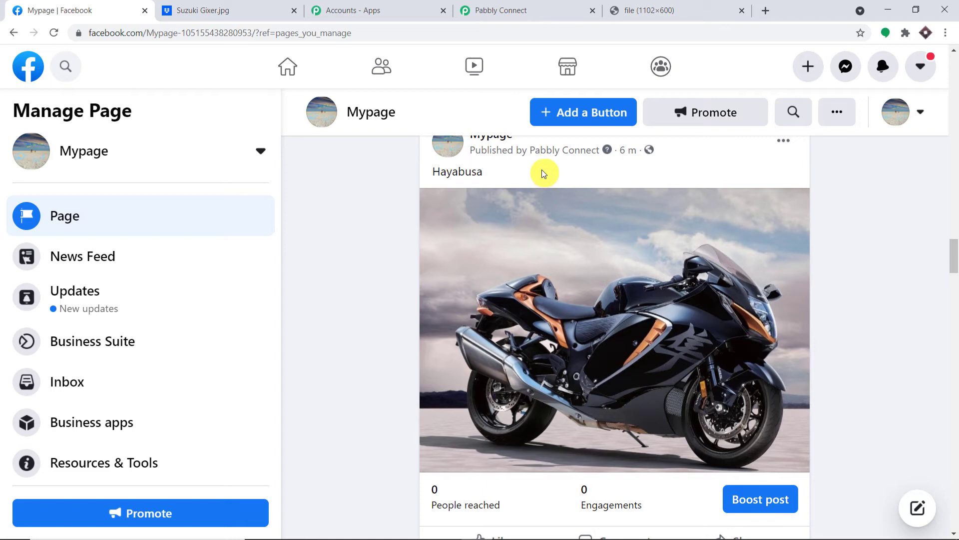
left_click(516, 8)
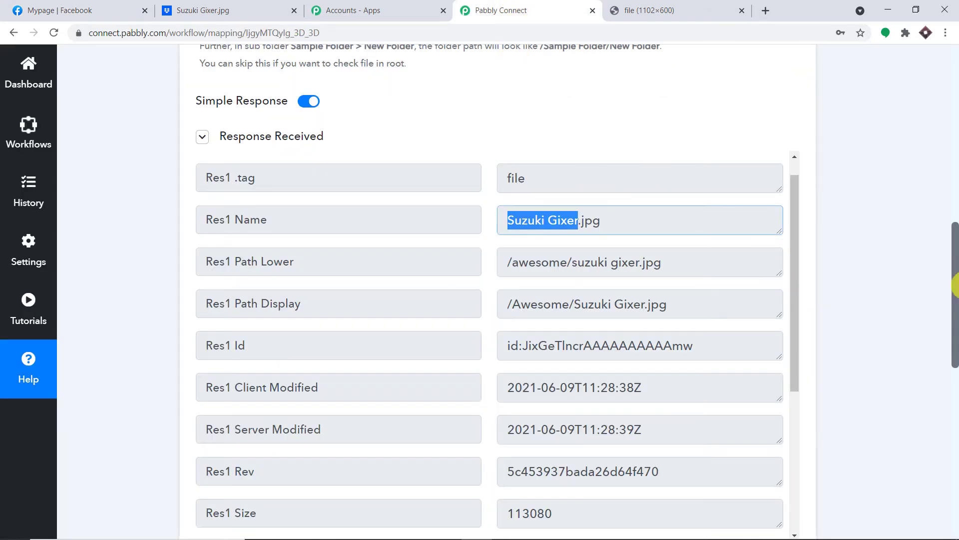
left_click(597, 221)
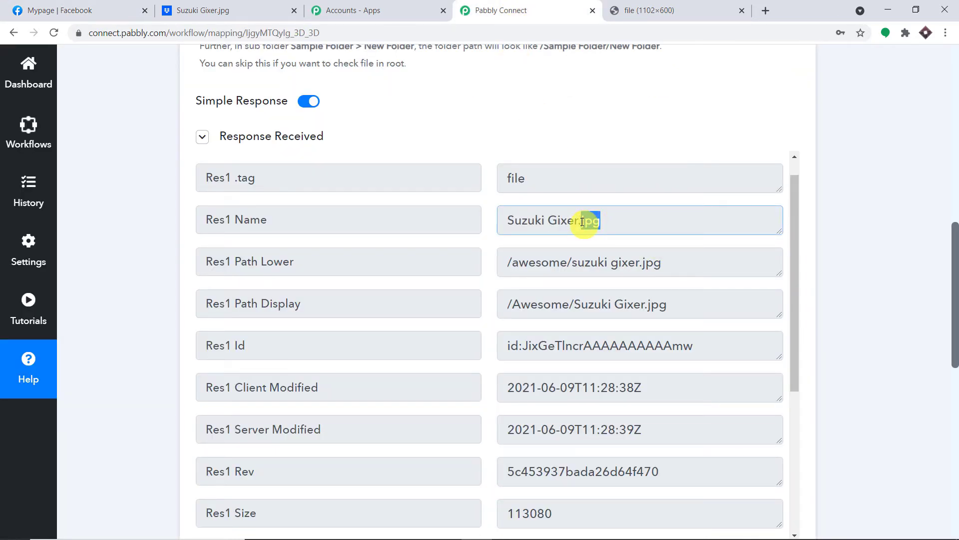
Step: Choose Text Formatter by Pabbly as the app for the workflow's second step
left_click_drag(955, 275, 955, 410)
left_click(344, 242)
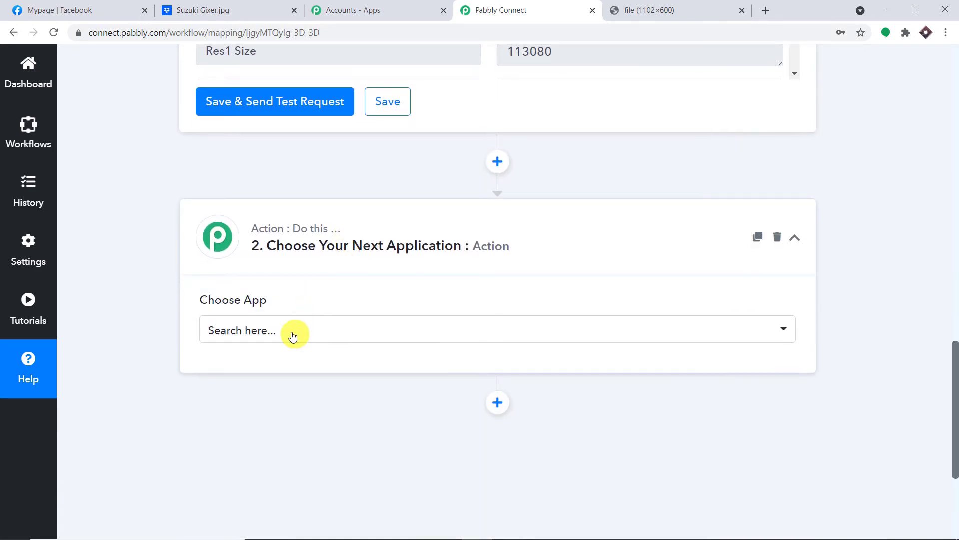
left_click(293, 335)
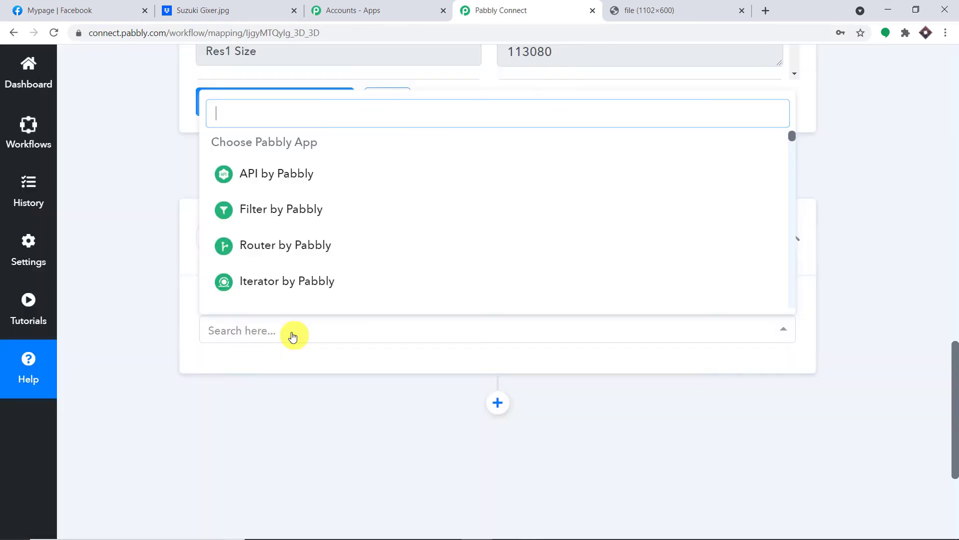
type("text")
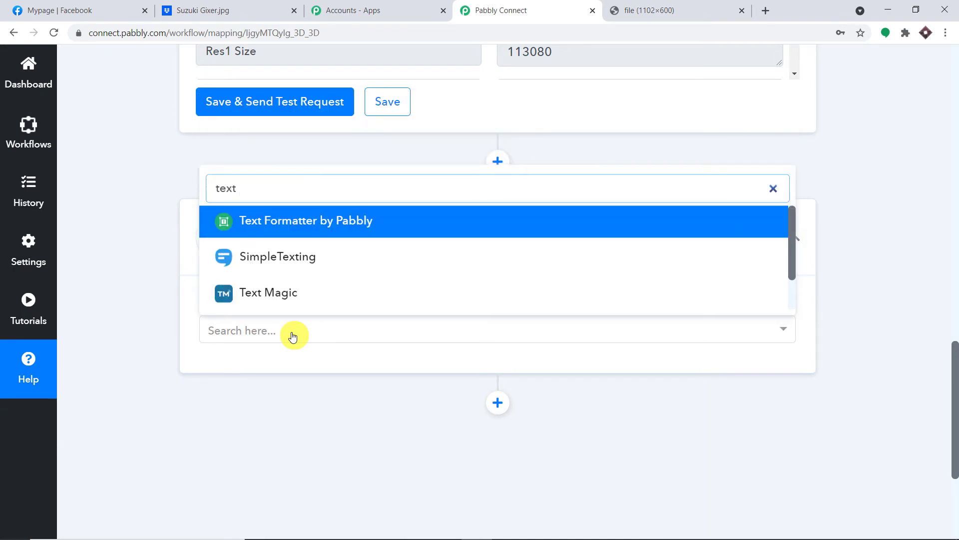
left_click(375, 220)
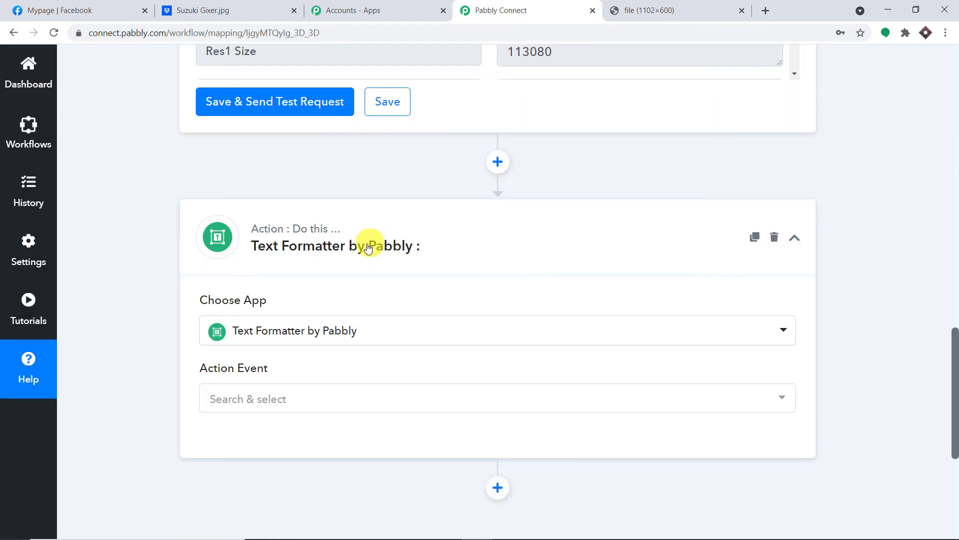
Step: Set the Text Formatter's action event to Split Text and connect it
scroll(344, 250, "down", 3)
left_click(317, 279)
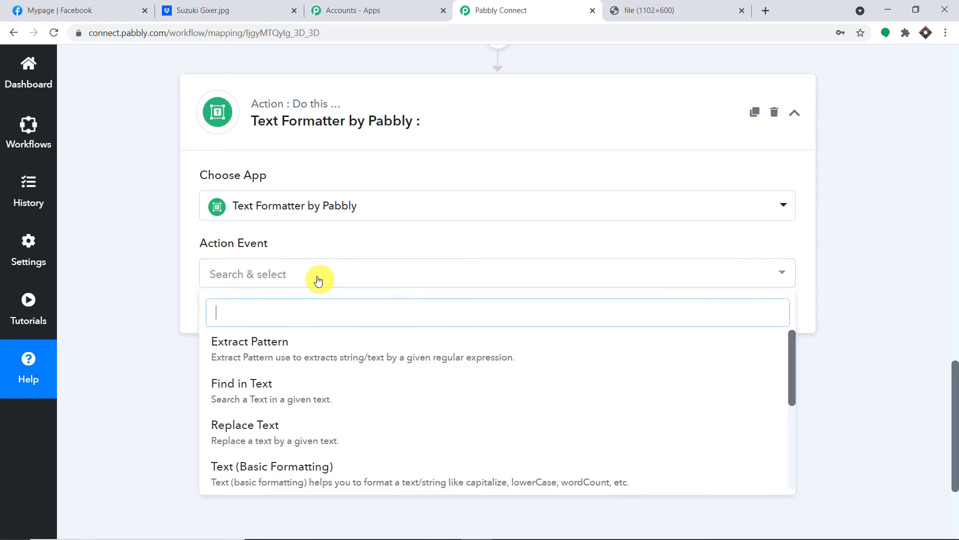
scroll(328, 374, "down", 2)
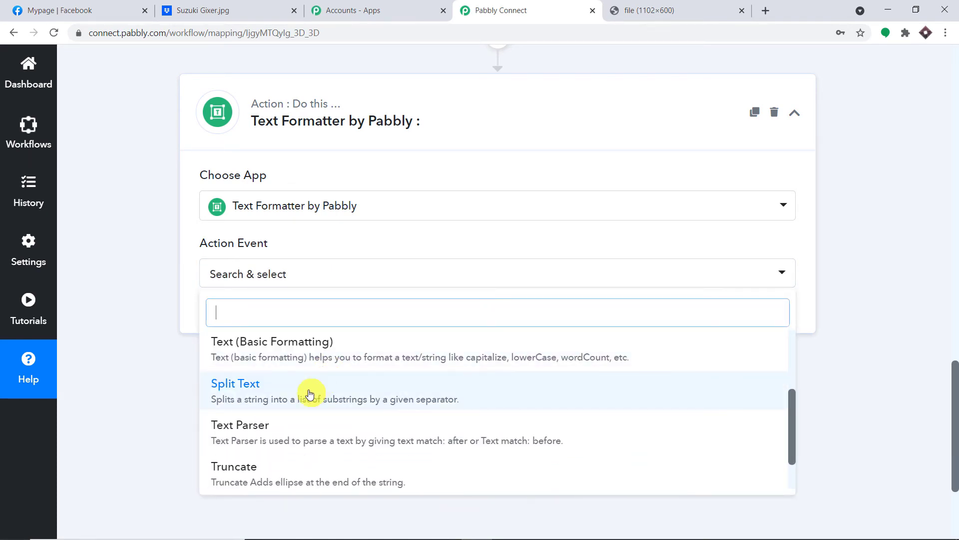
left_click(309, 393)
left_click(250, 314)
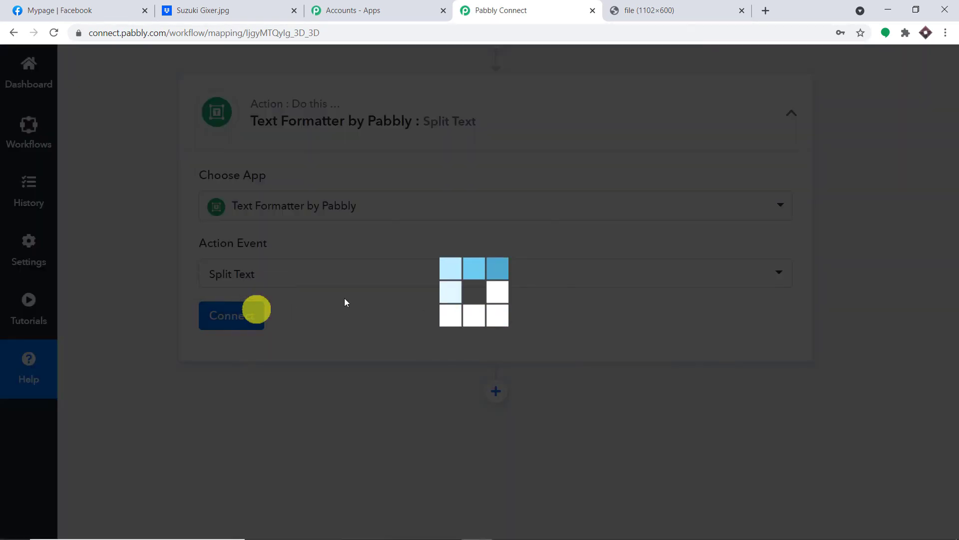
Step: Map the Dropbox Res1 Name field as the Text to Split and set the separator to a period (.)
scroll(583, 251, "down", 3)
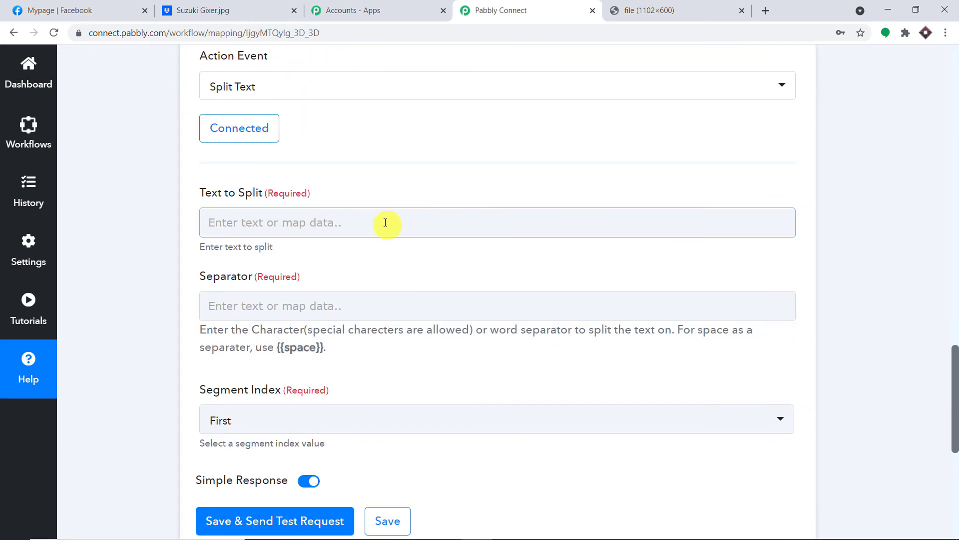
left_click(270, 220)
left_click(294, 342)
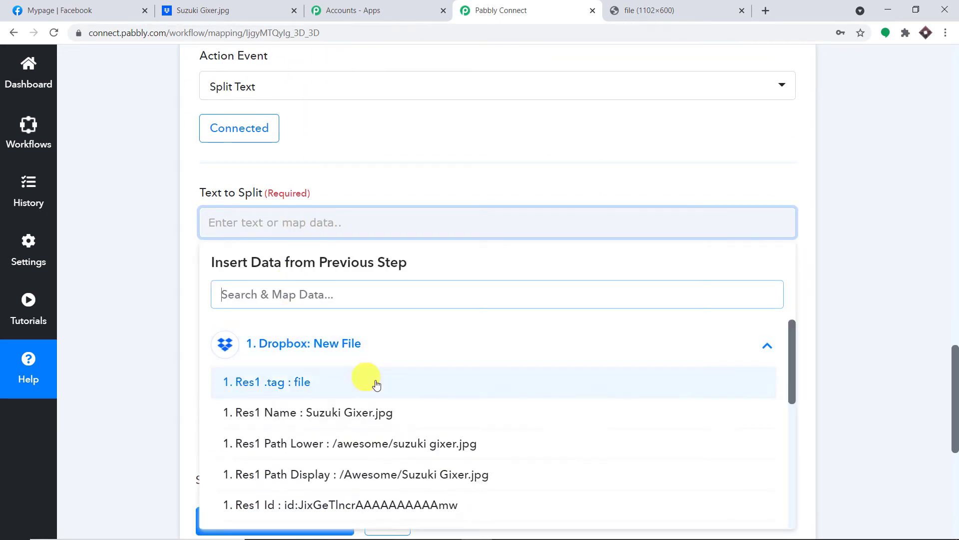
left_click(376, 422)
left_click(474, 176)
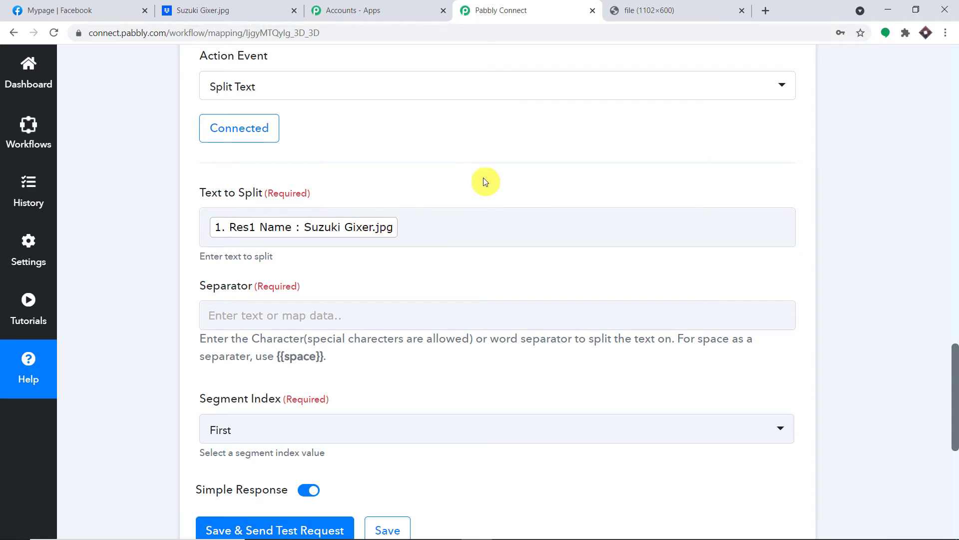
left_click(263, 318)
left_click(263, 318)
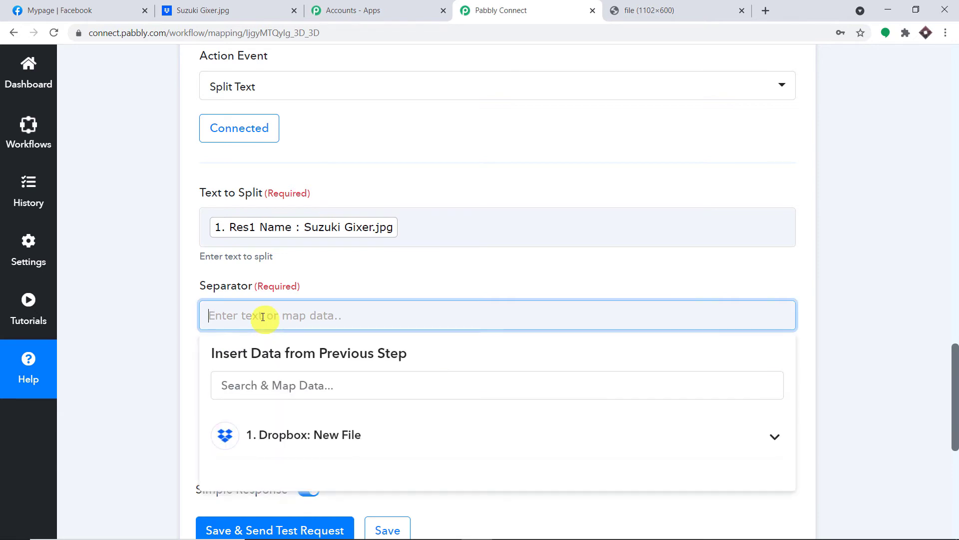
left_click(341, 268)
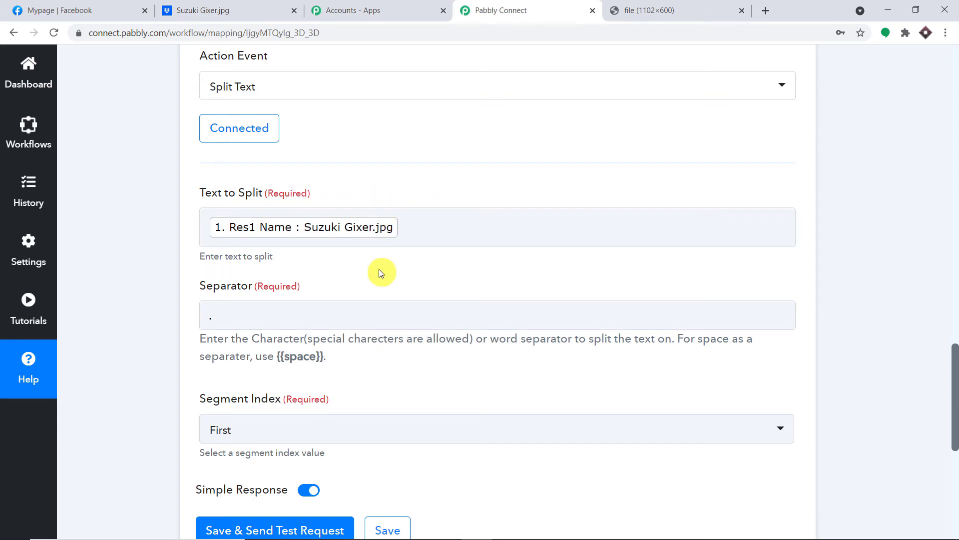
Step: Save the Split Text action with segment index First, send a test request, and check the returned result
scroll(363, 278, "down", 3)
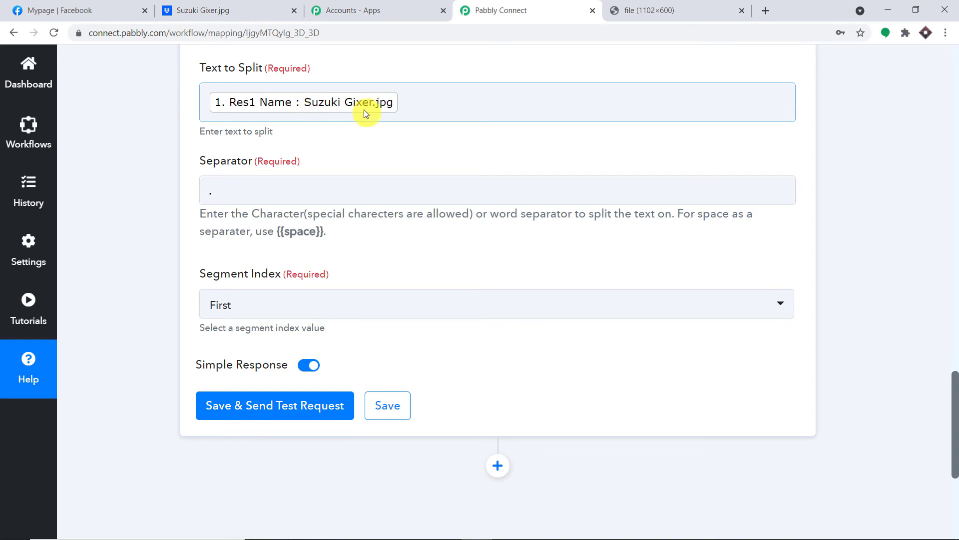
scroll(291, 207, "down", 3)
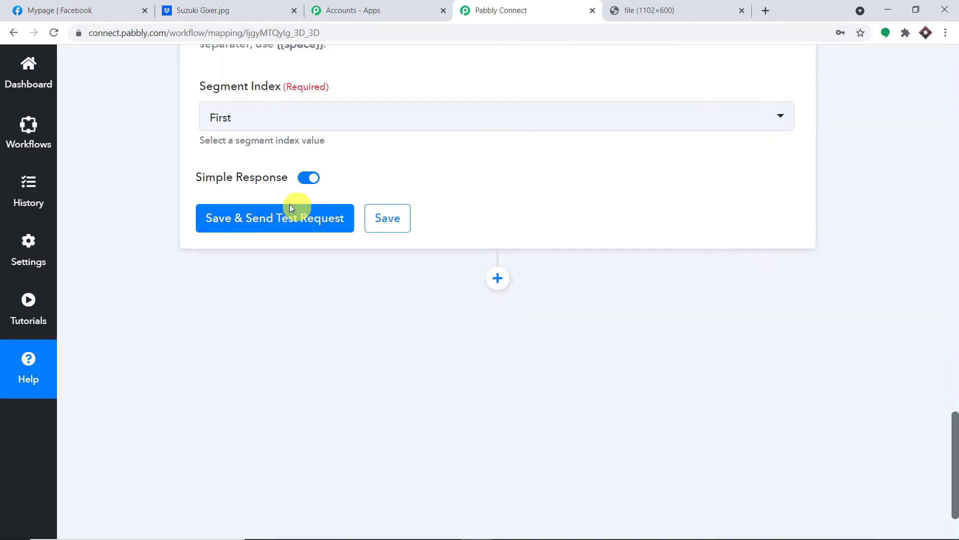
left_click(291, 208)
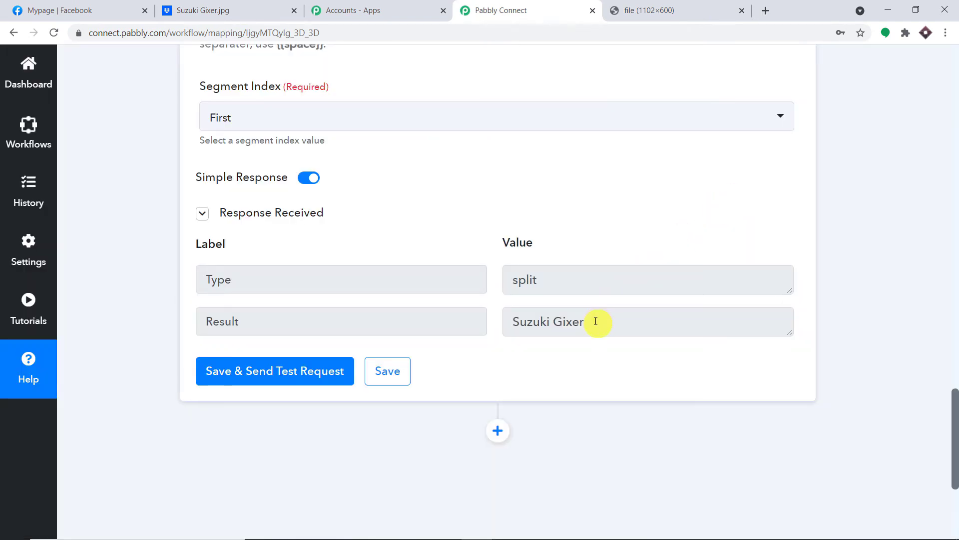
left_click_drag(595, 321, 501, 322)
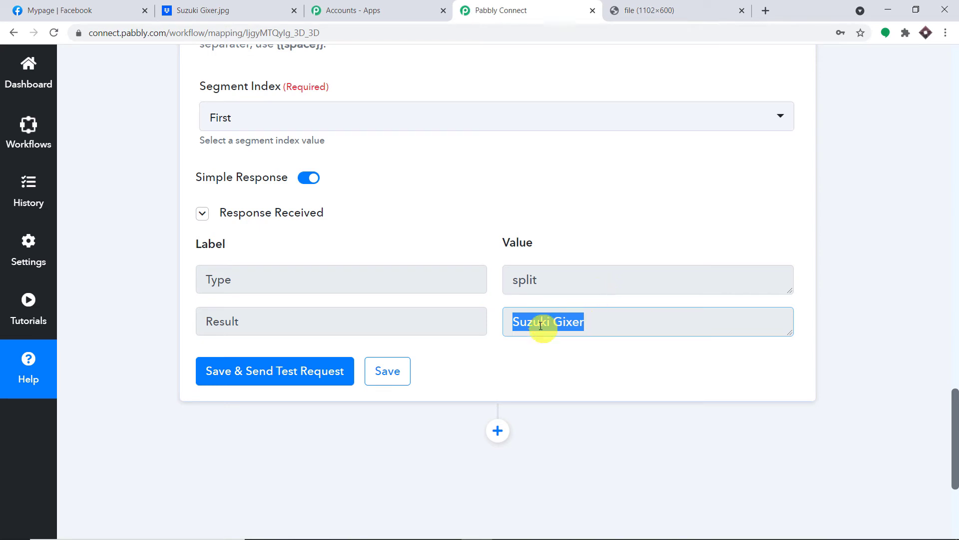
scroll(582, 304, "down", 3)
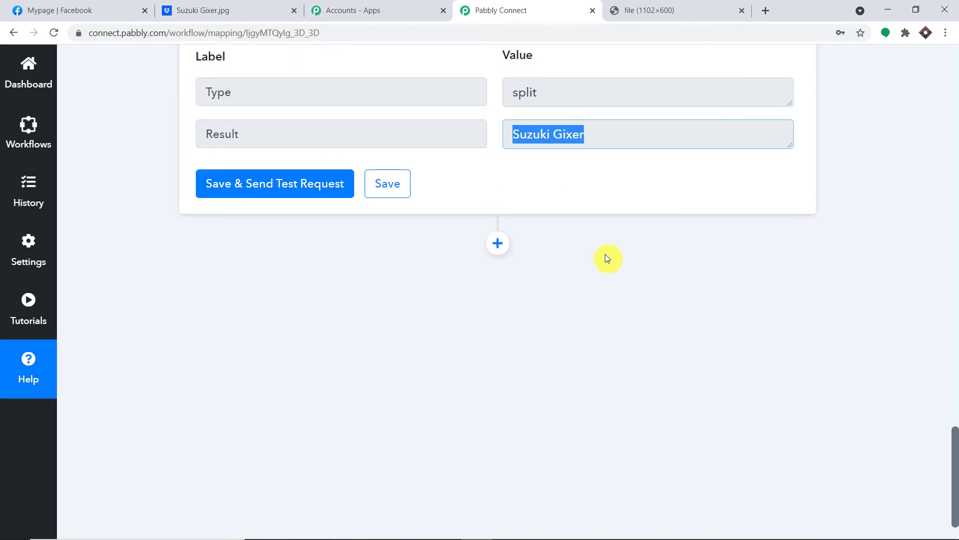
Step: Add a new action step after the Split Text action and choose Facebook Pages as its app
left_click(498, 243)
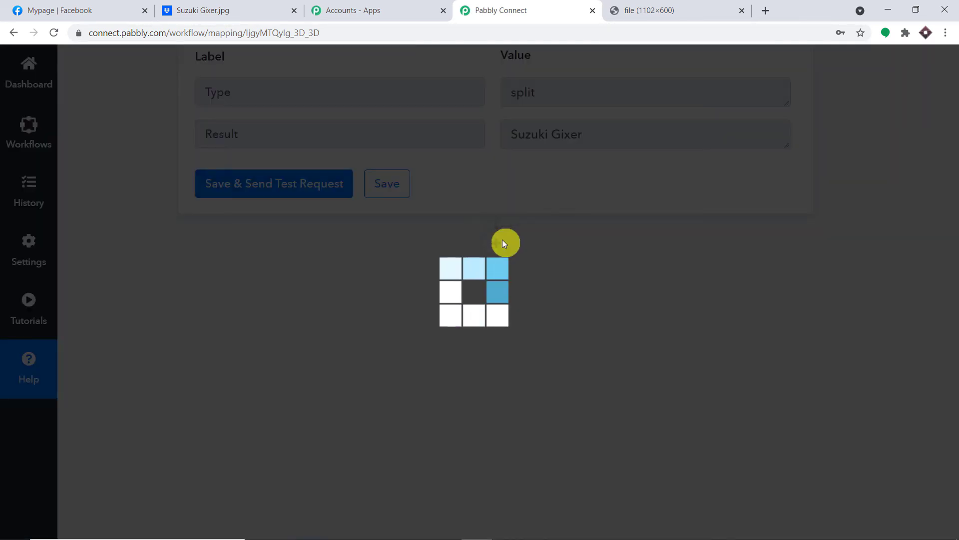
scroll(502, 243, "down", 2)
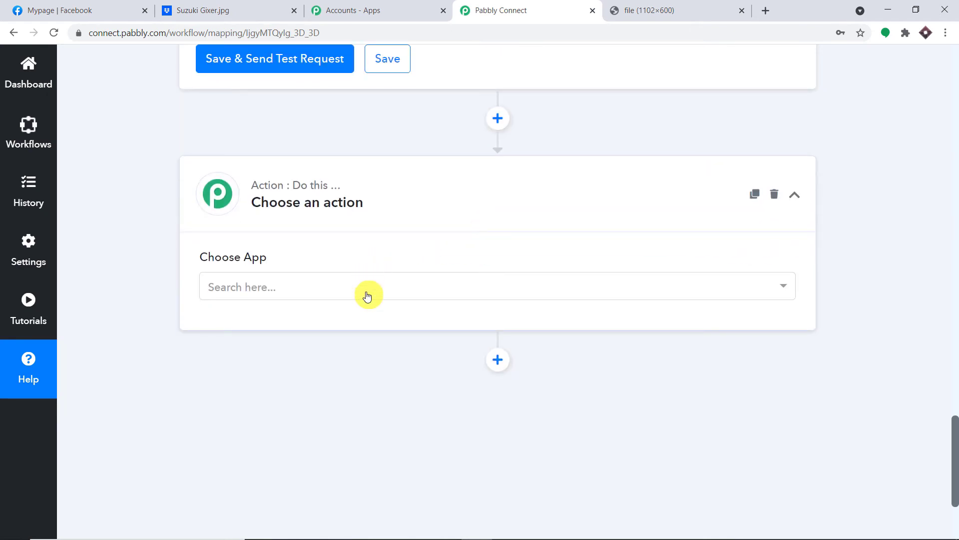
left_click(367, 297)
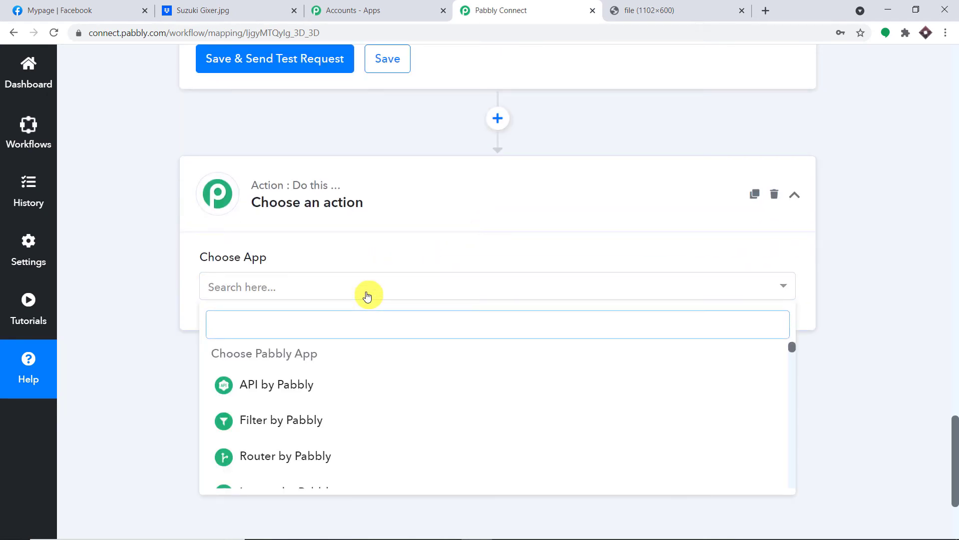
type("face")
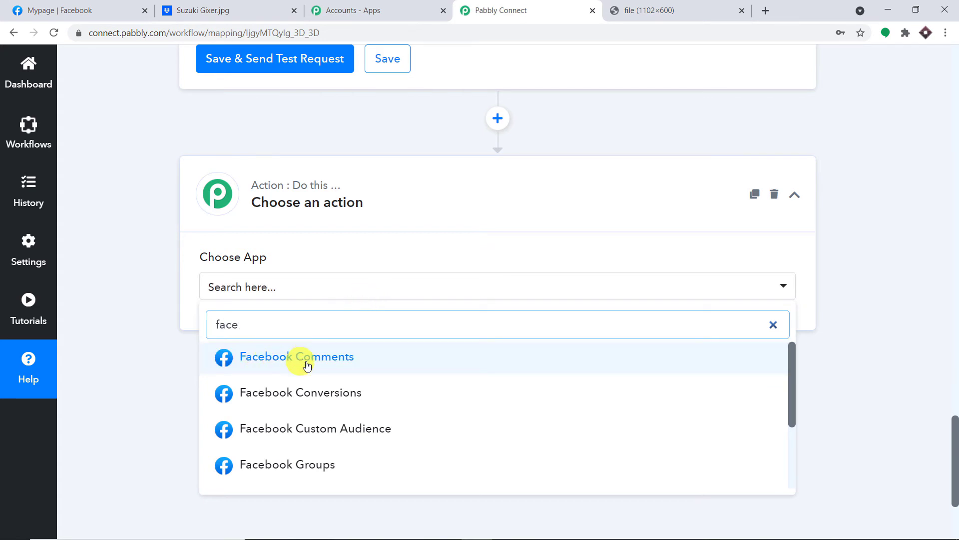
scroll(398, 427, "down", 1)
scroll(252, 398, "down", 1)
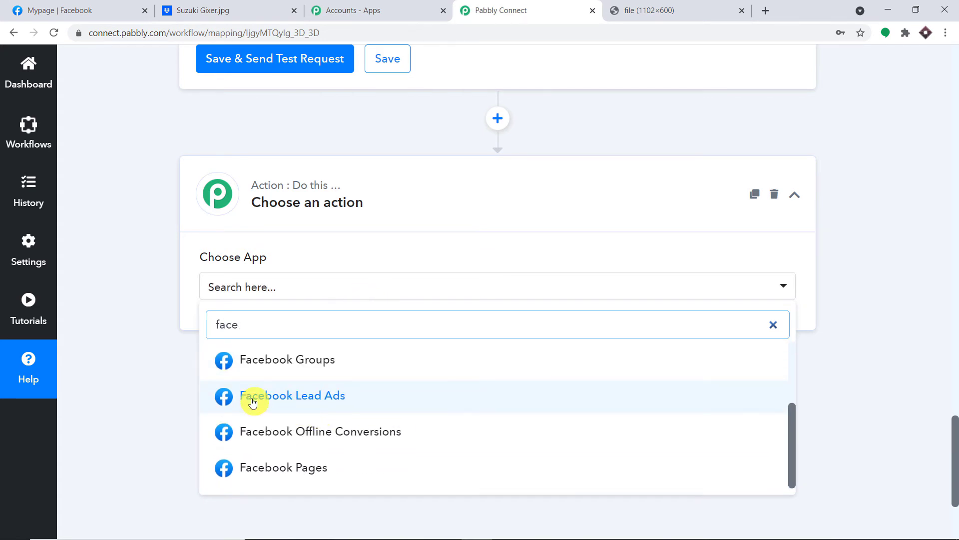
scroll(360, 426, "down", 2)
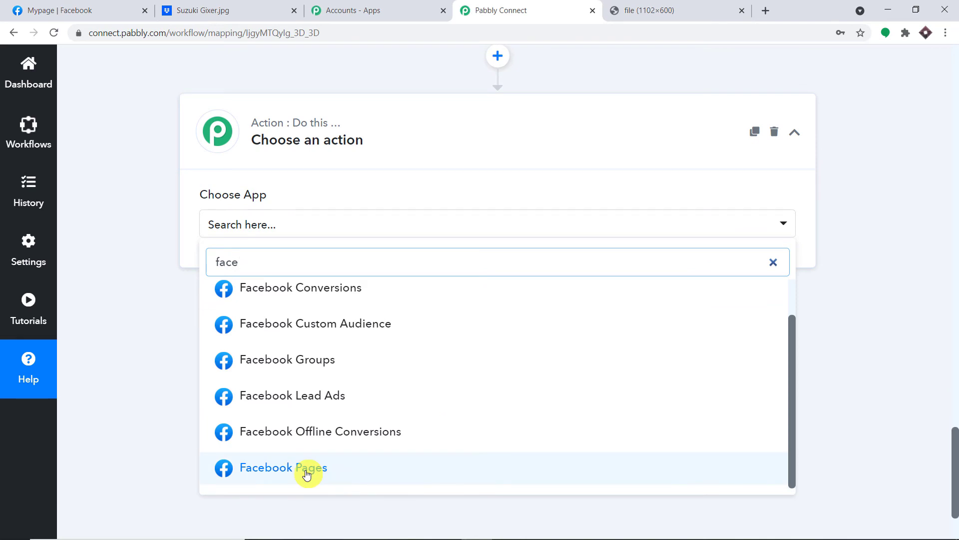
left_click(307, 474)
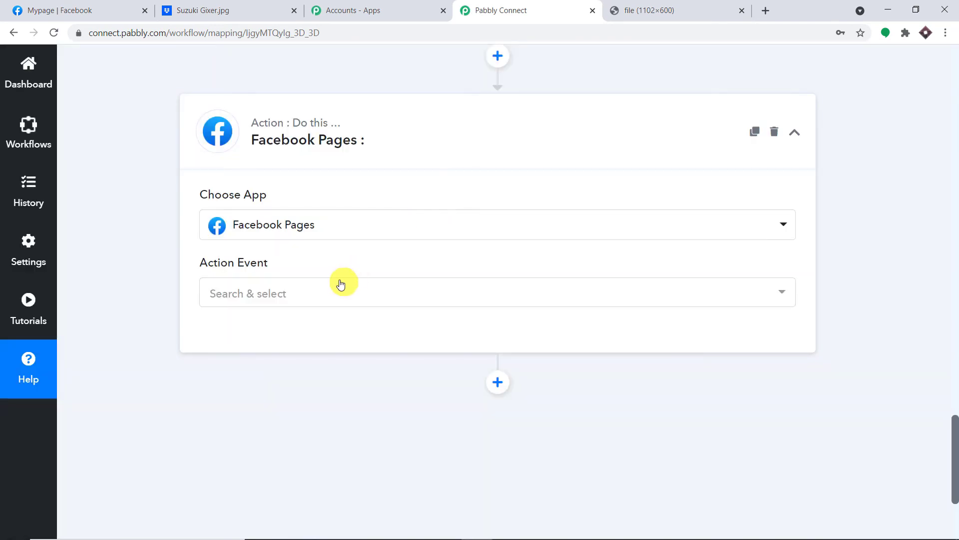
Step: Set the action event to Create Page Photo and connect a Facebook Pages account through a new connection
left_click(339, 285)
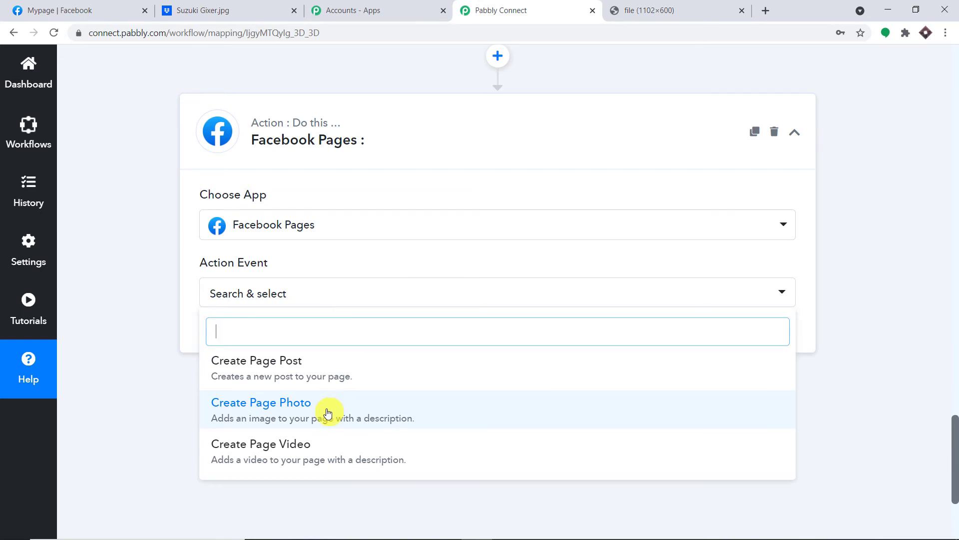
left_click(328, 413)
left_click(245, 336)
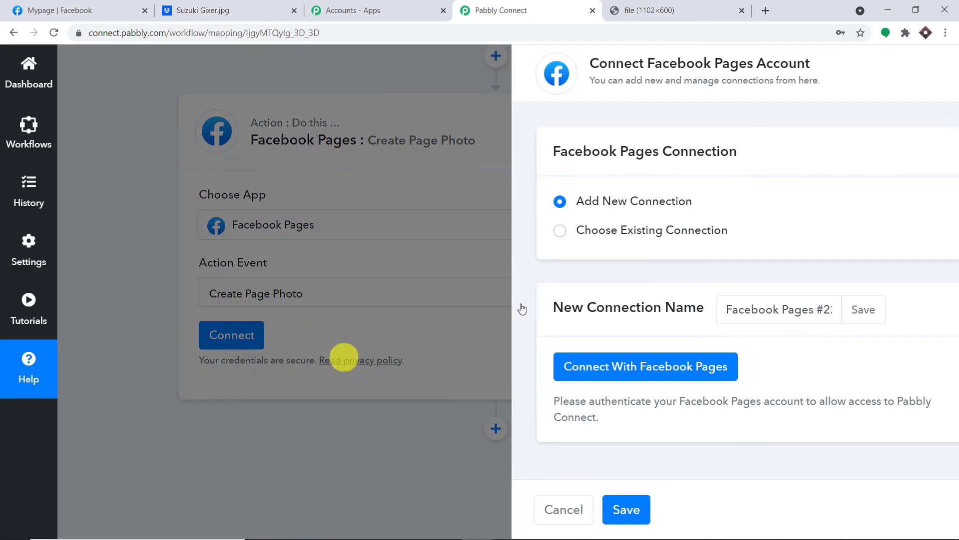
left_click(572, 377)
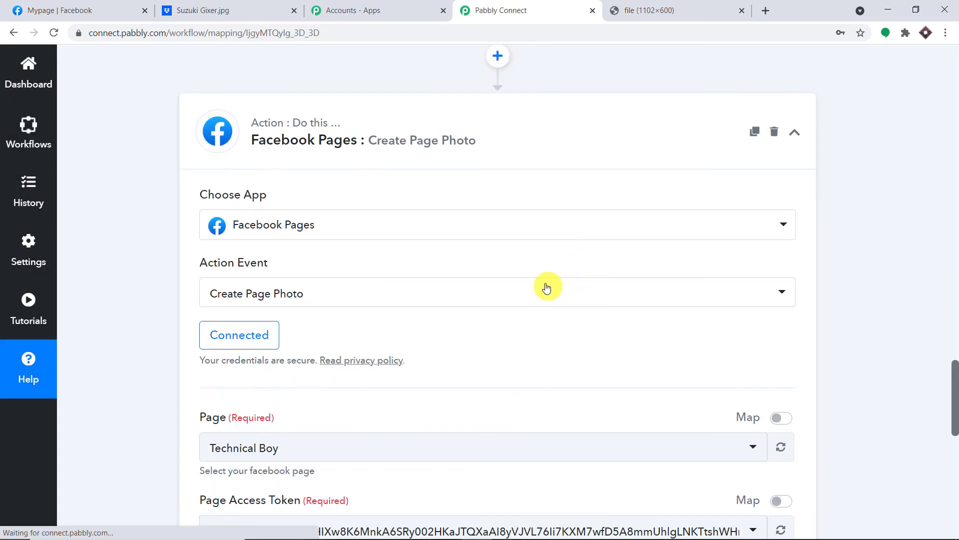
Step: Review the Create Page Photo fields and browse the Facebook pages offered for the Page setting
scroll(546, 288, "down", 4)
scroll(495, 249, "down", 1)
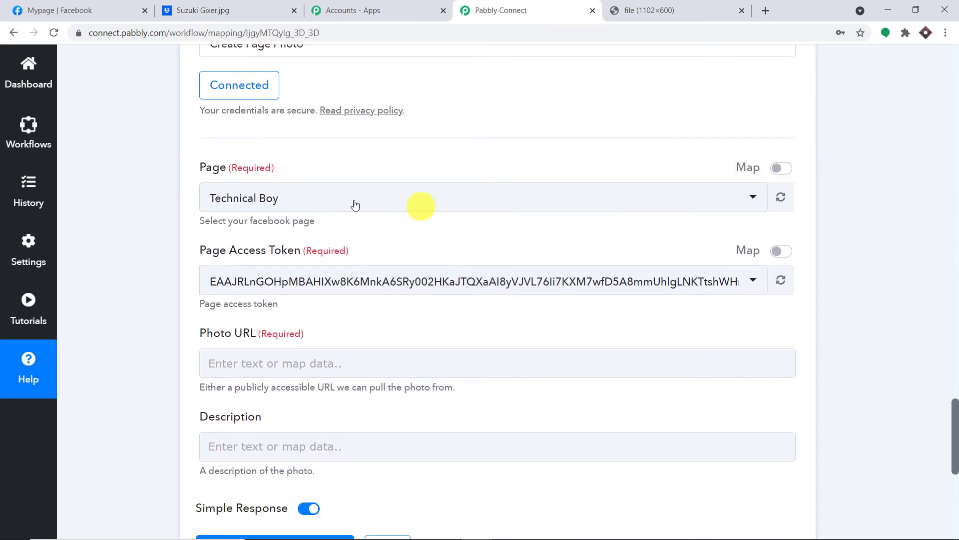
scroll(197, 215, "down", 3)
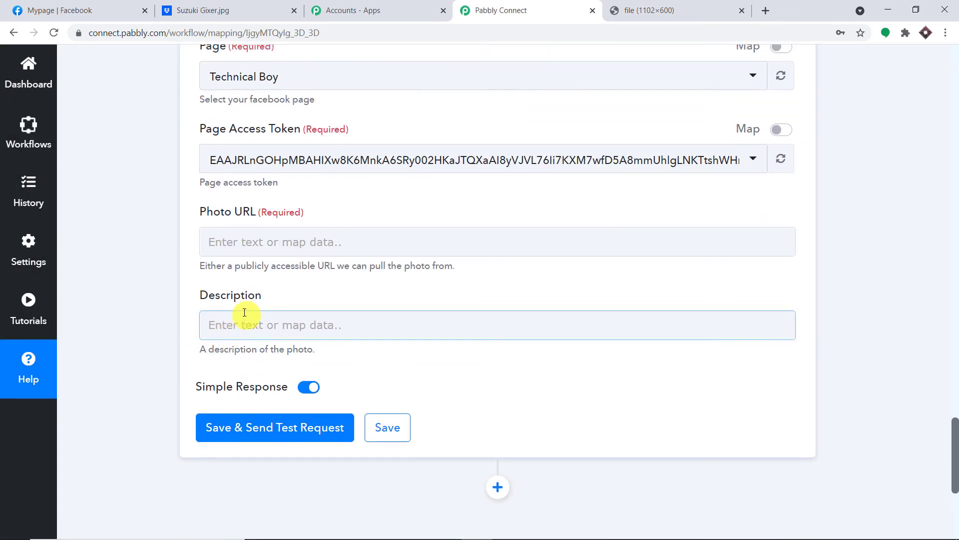
scroll(245, 312, "up", 3)
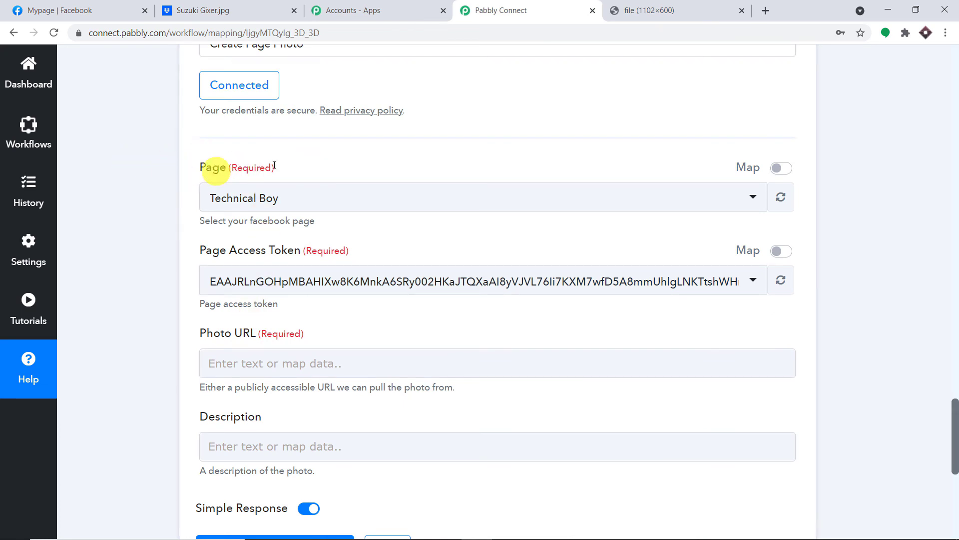
left_click(285, 205)
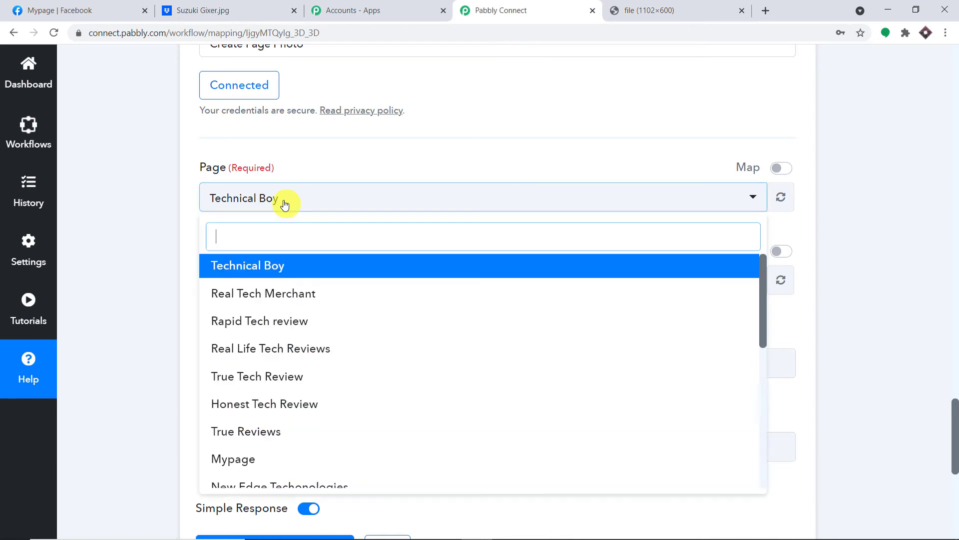
scroll(375, 290, "down", 10)
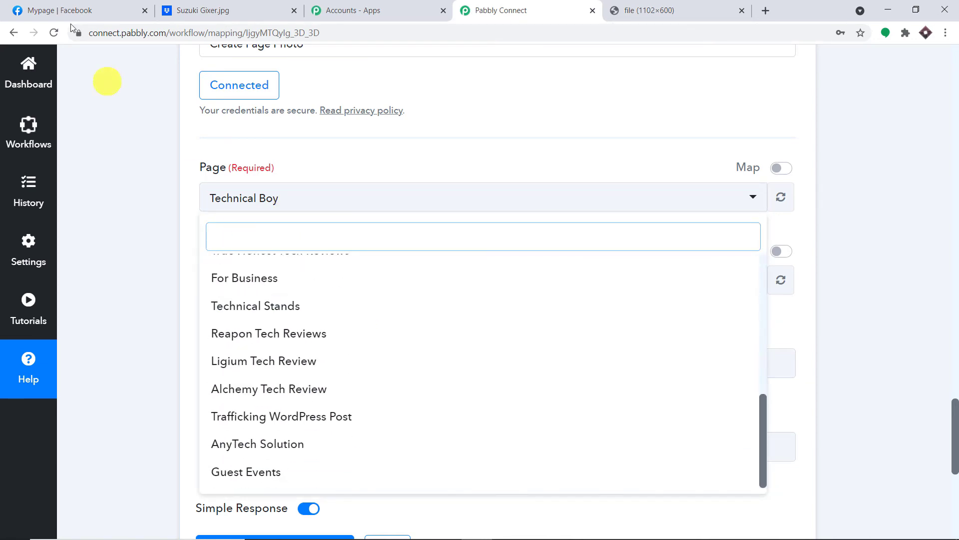
Step: Switch to Facebook and look through the account's list of managed pages
left_click(50, 10)
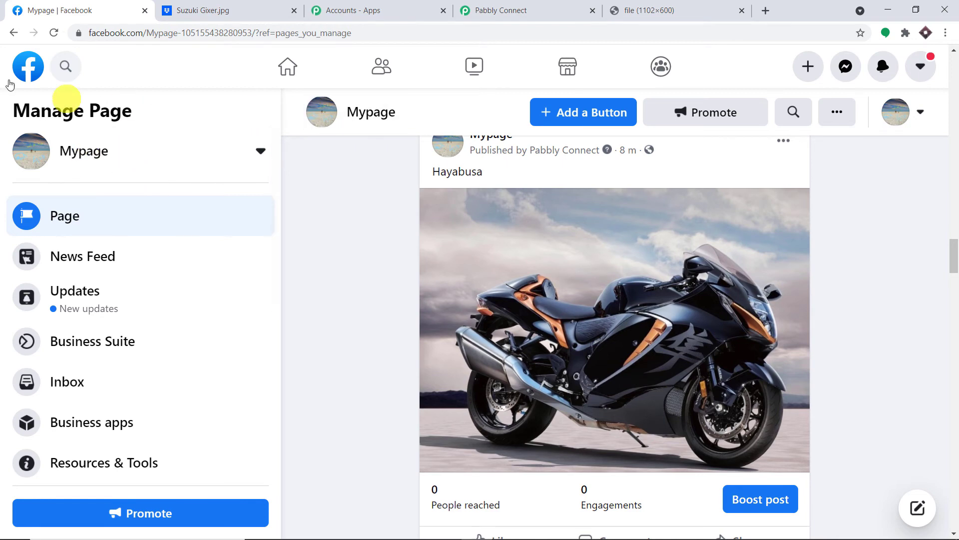
left_click(28, 66)
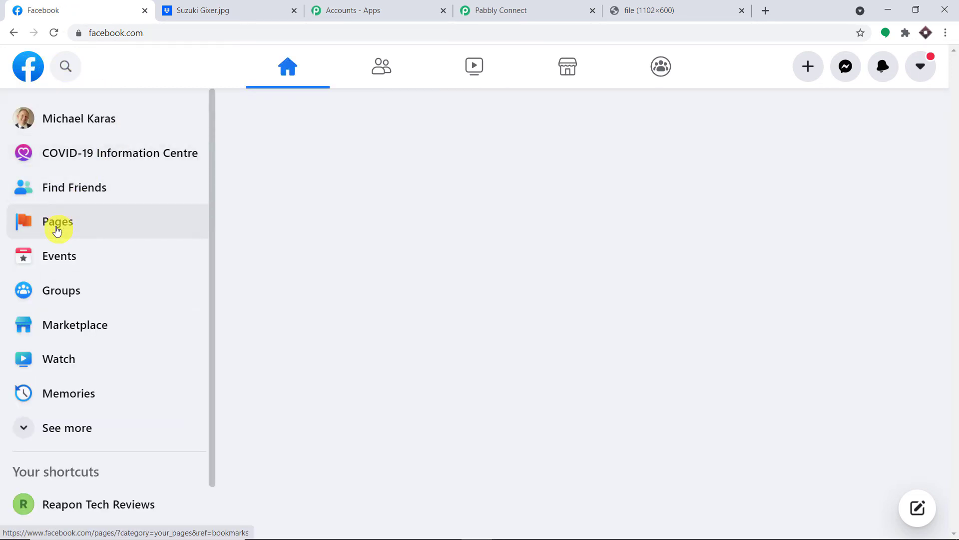
left_click(55, 225)
scroll(451, 185, "down", 20)
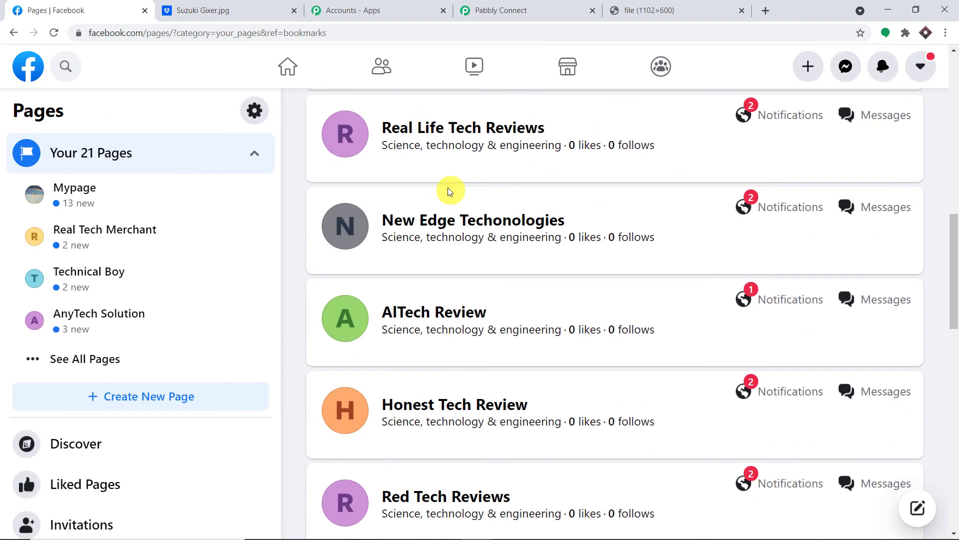
scroll(442, 220, "up", 10)
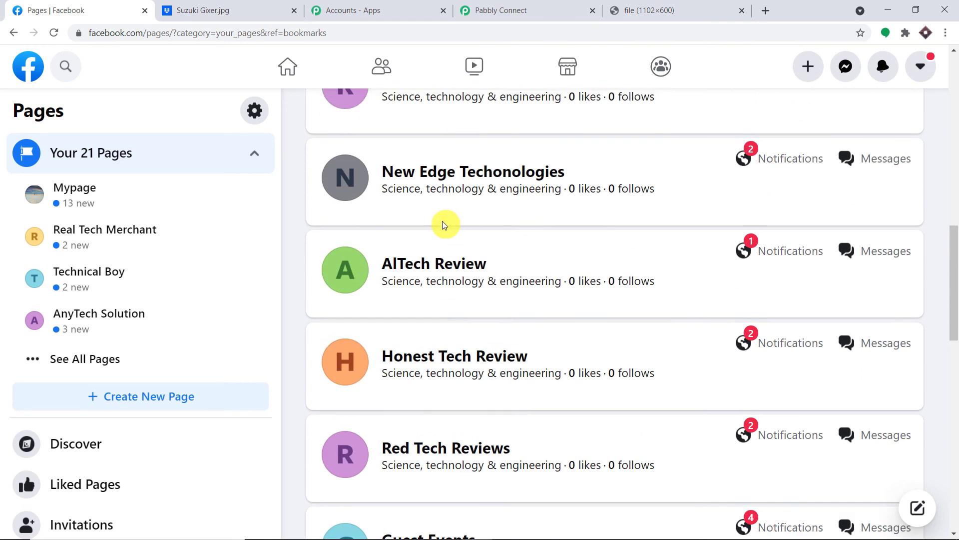
Step: Return to Pabbly Connect and set the photo action's Page to Mypage
left_click(505, 10)
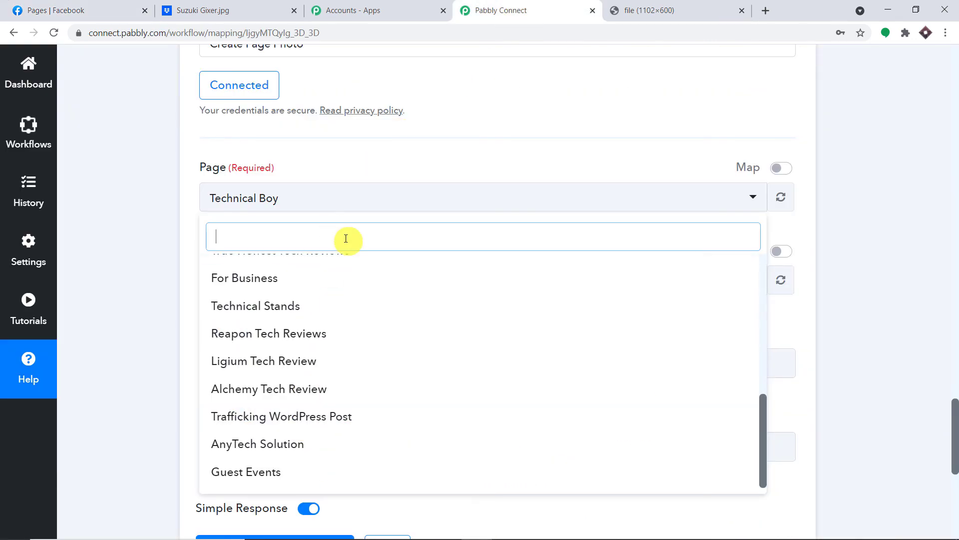
scroll(319, 289, "up", 5)
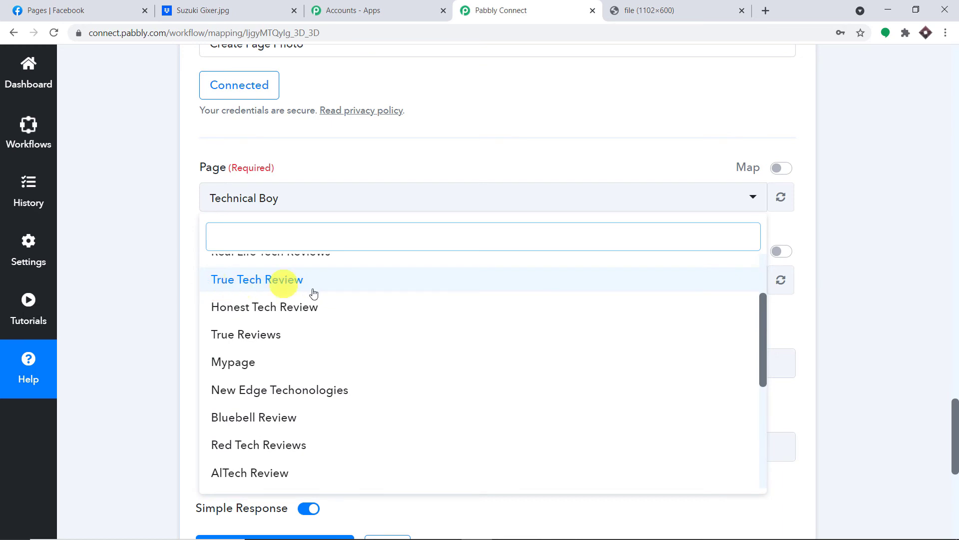
scroll(299, 305, "up", 2)
scroll(297, 302, "down", 2)
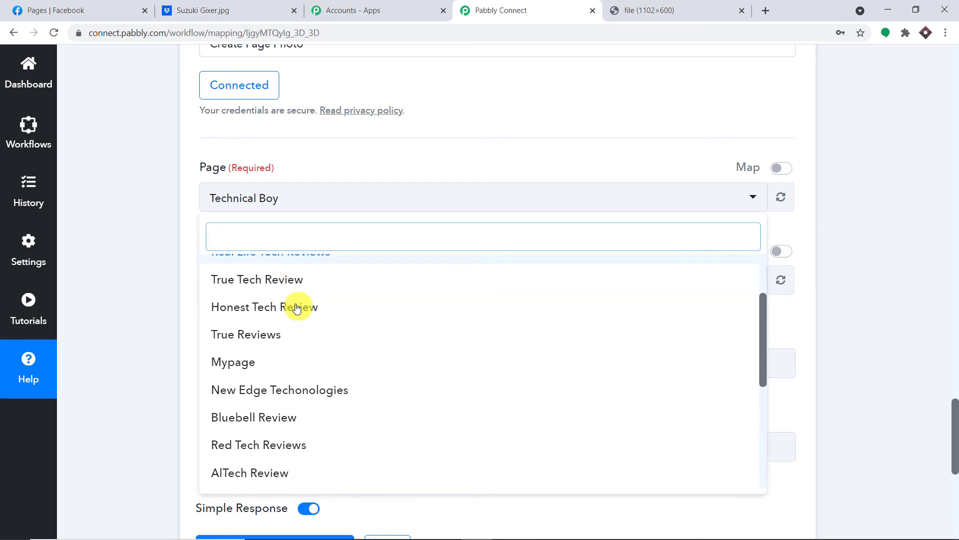
scroll(274, 340, "down", 2)
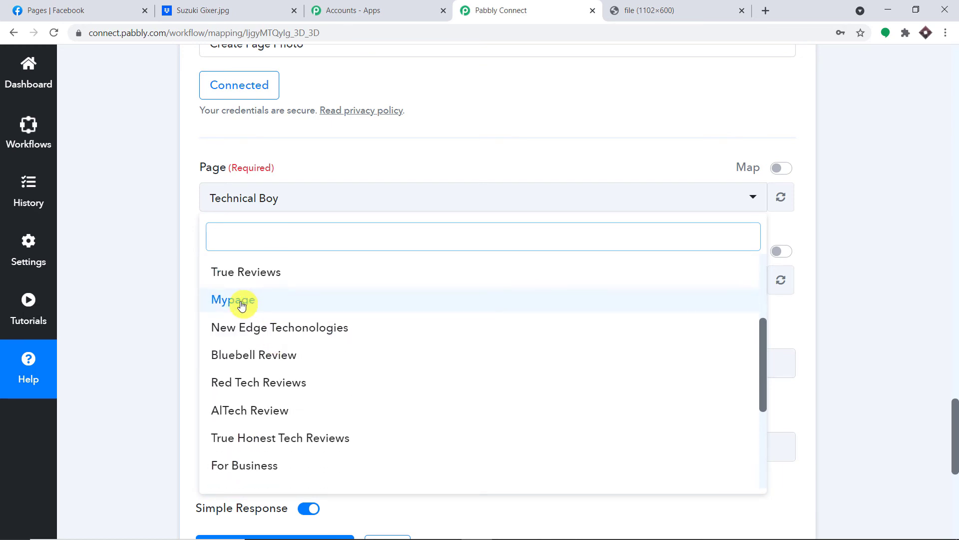
left_click(247, 302)
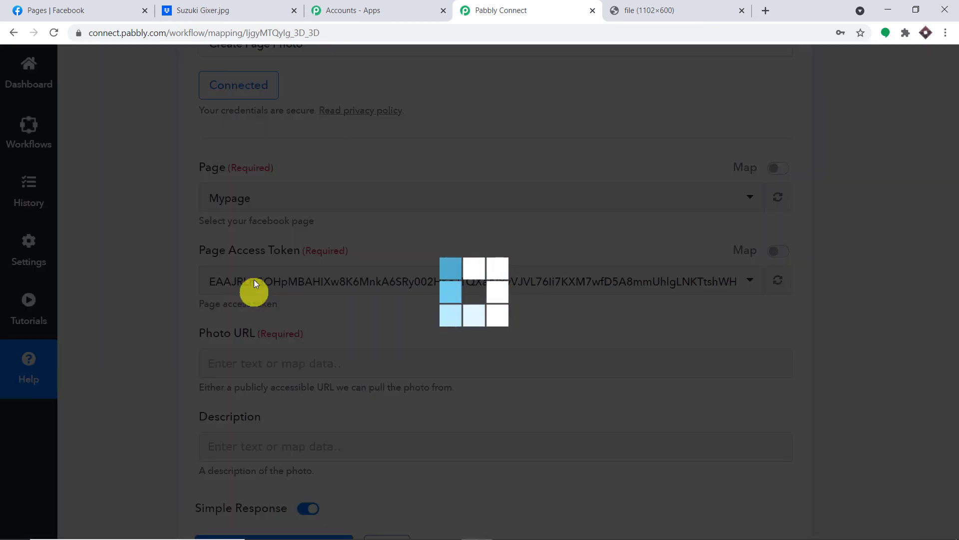
Step: View the Mypage page in Facebook, and return to the Pabbly Connect workflow
left_click(96, 10)
left_click(399, 172)
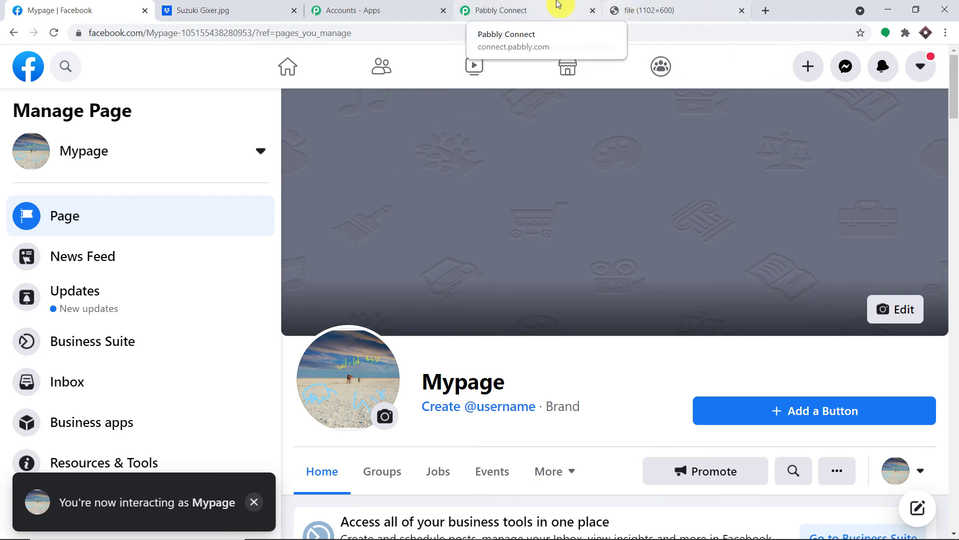
left_click(545, 10)
Step: Examine the Res3 Shareable Link in the Dropbox trigger's response and view the image file opened in the browser
scroll(481, 147, "down", 1)
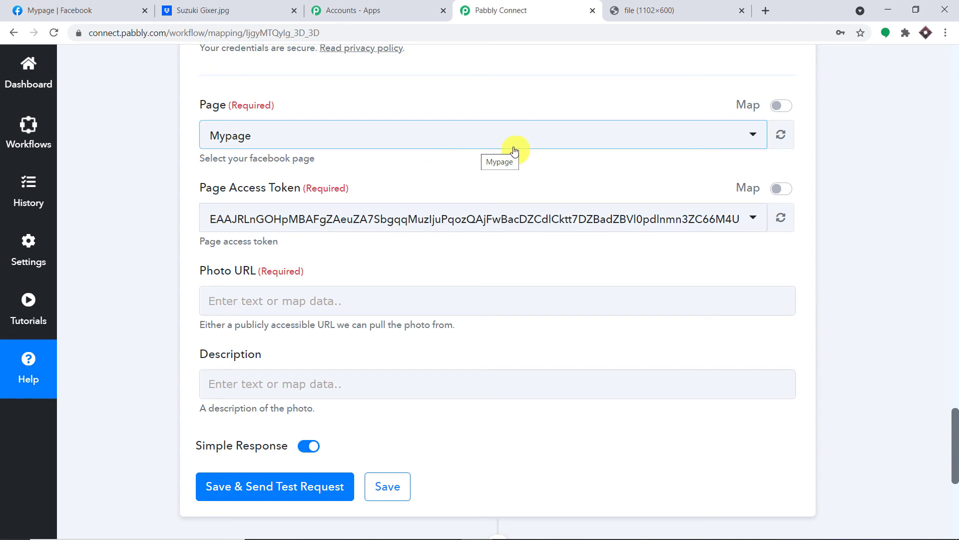
scroll(515, 151, "down", 1)
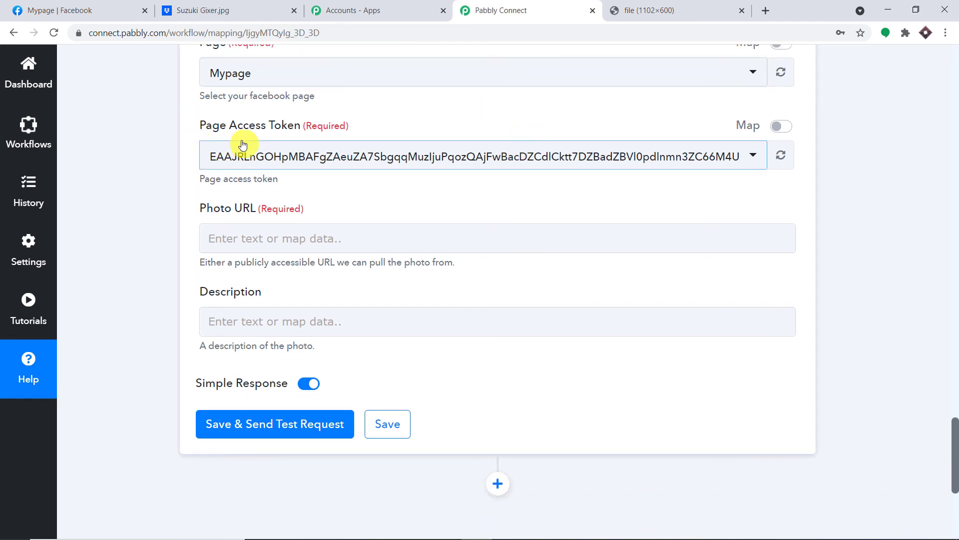
scroll(376, 188, "down", 1)
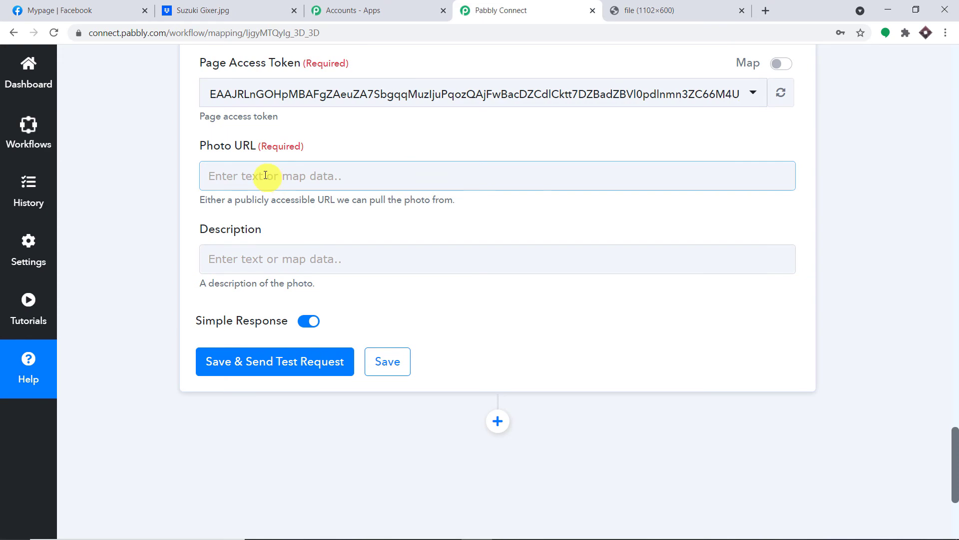
left_click(954, 295)
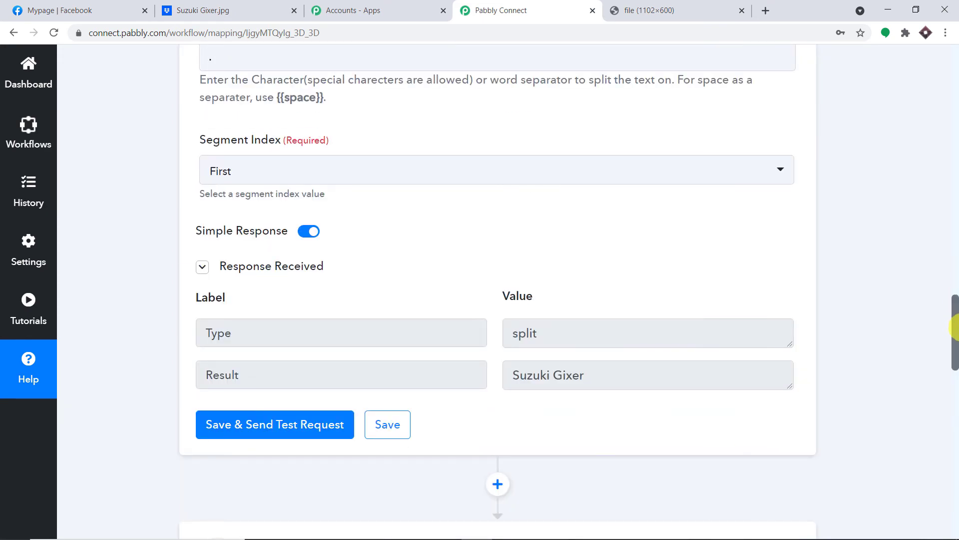
left_click_drag(955, 328, 947, 235)
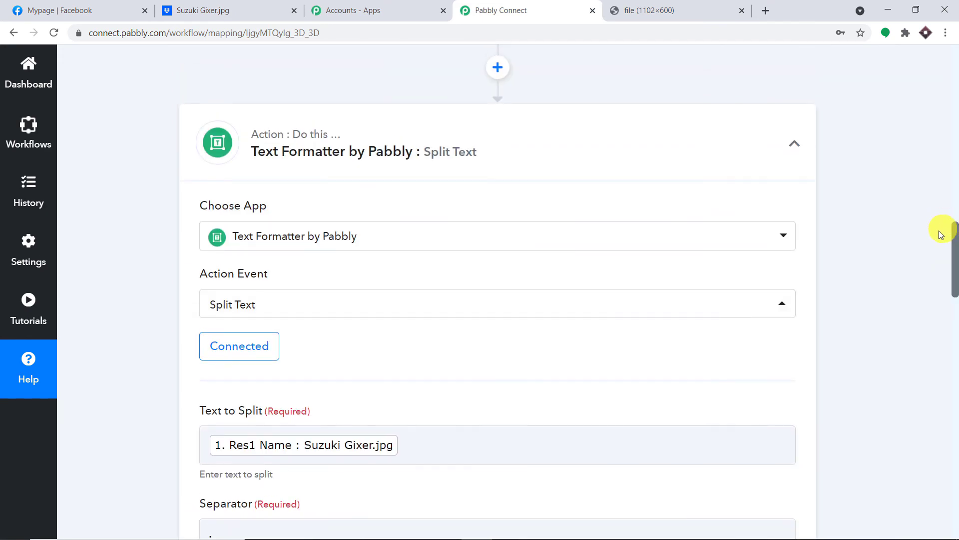
left_click(946, 215)
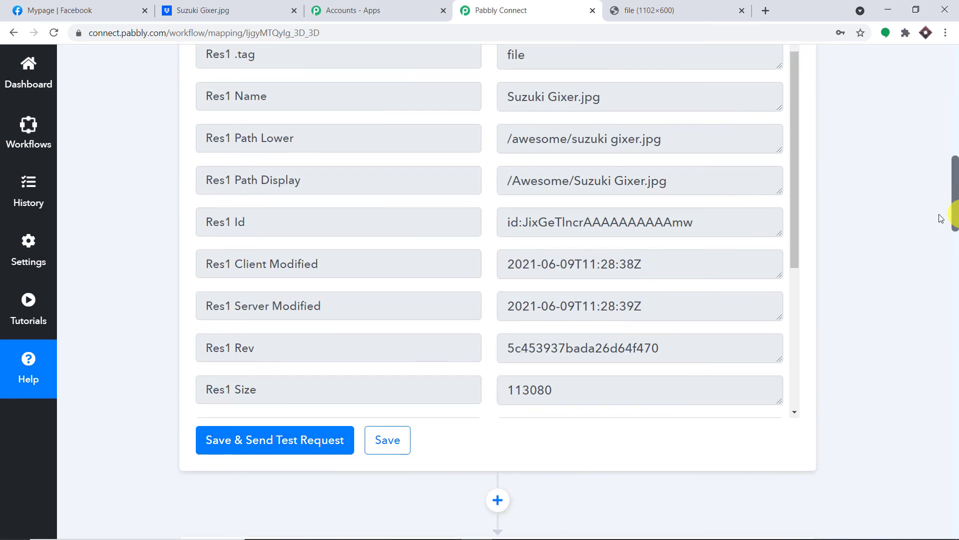
left_click_drag(793, 227, 685, 375)
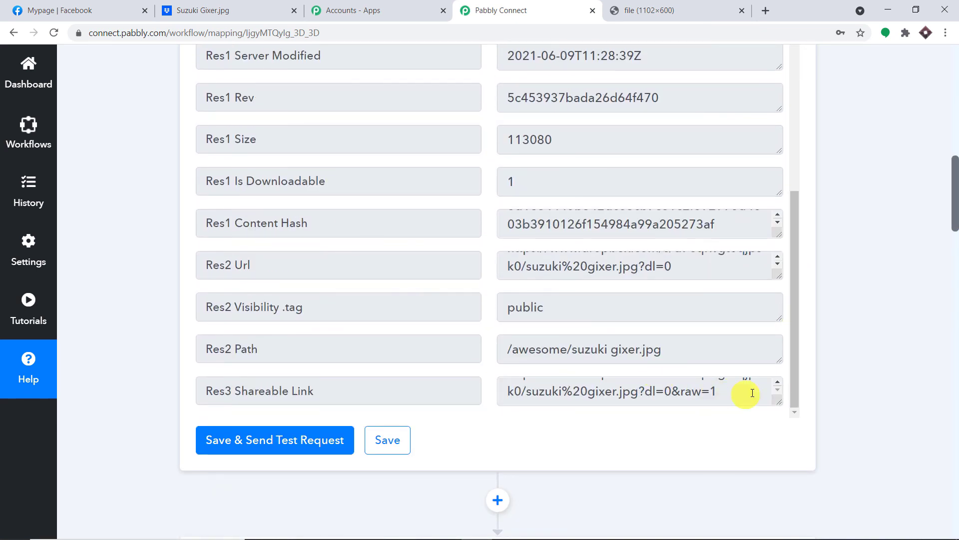
left_click_drag(775, 399, 786, 480)
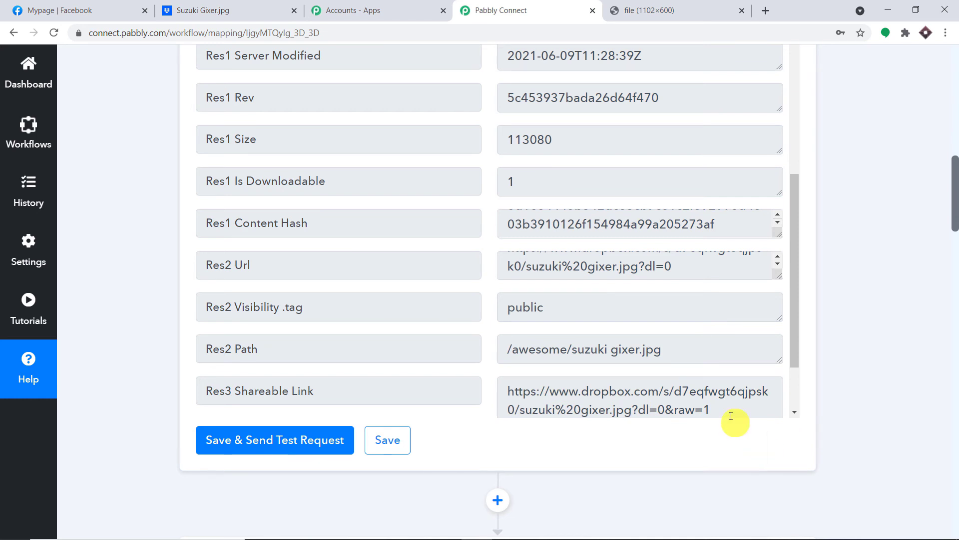
left_click_drag(719, 409, 493, 385)
scroll(642, 344, "down", 2)
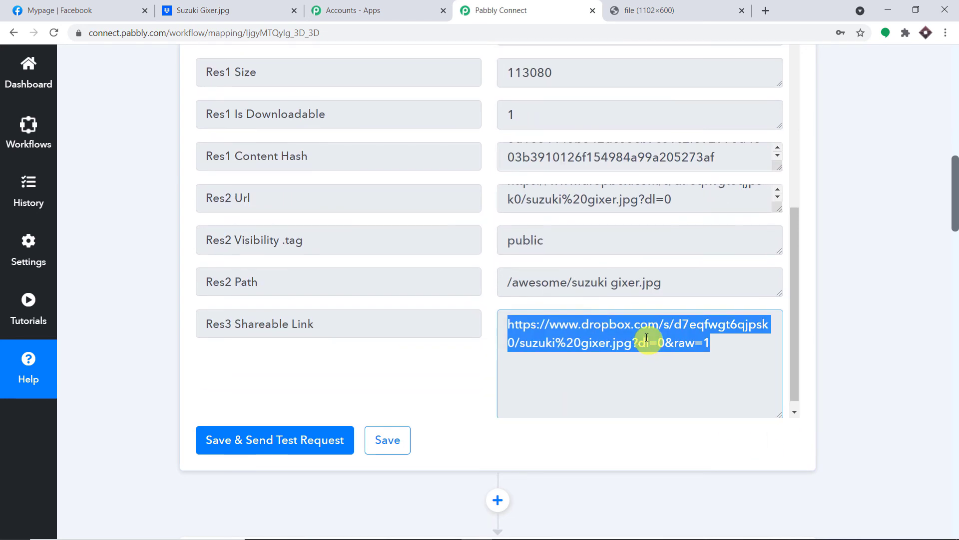
left_click(682, 4)
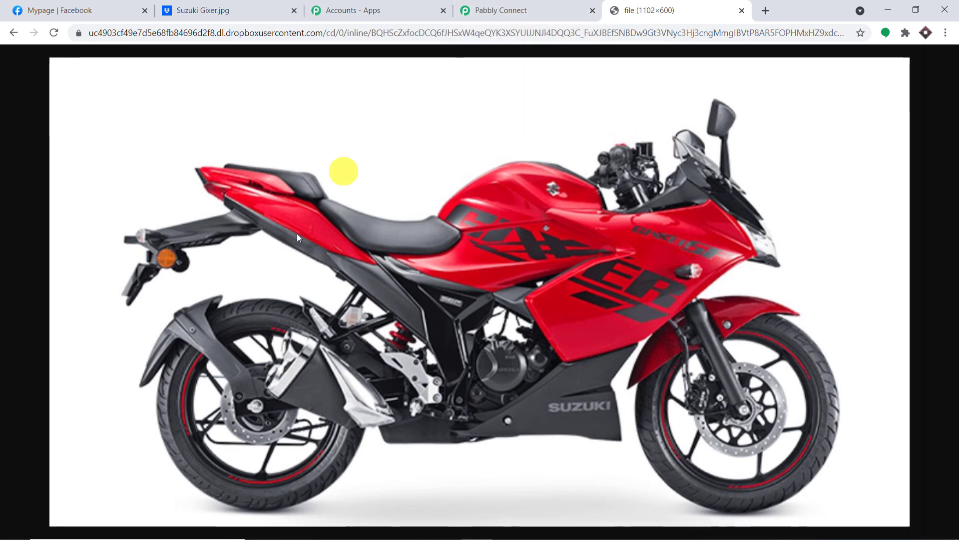
Step: Return to Pabbly Connect and map the photo action's Photo URL to Res3 Shareable Link from the Dropbox New File step
left_click(505, 10)
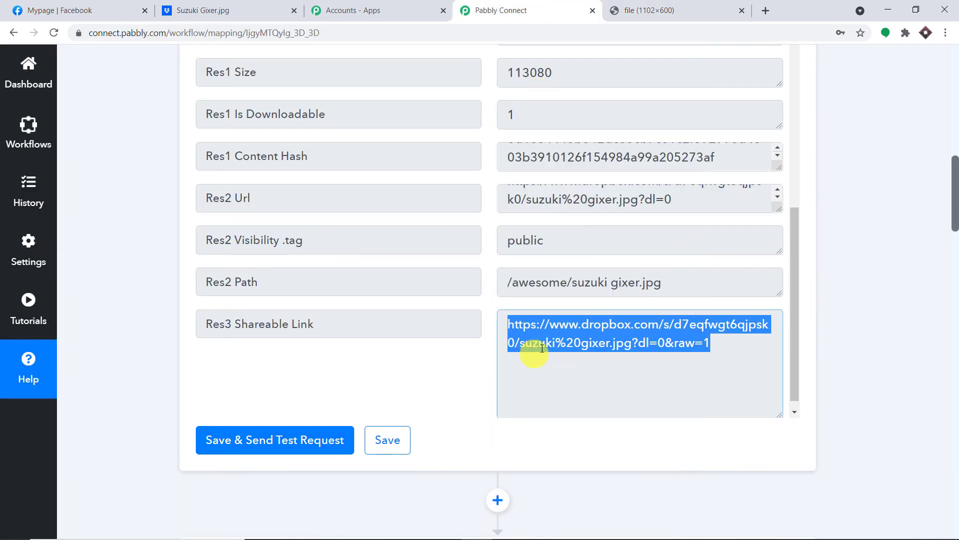
scroll(957, 320, "down", 6)
left_click_drag(958, 318, 954, 476)
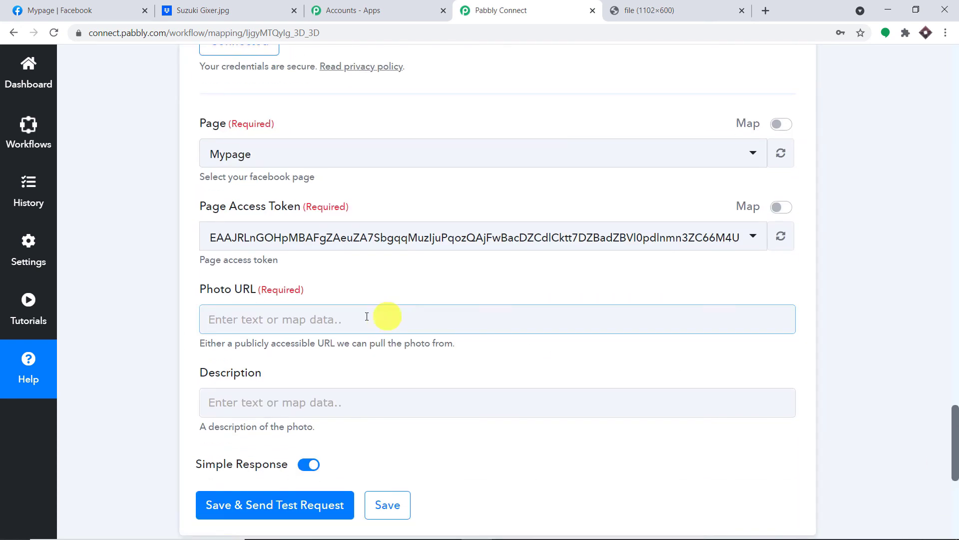
left_click(345, 320)
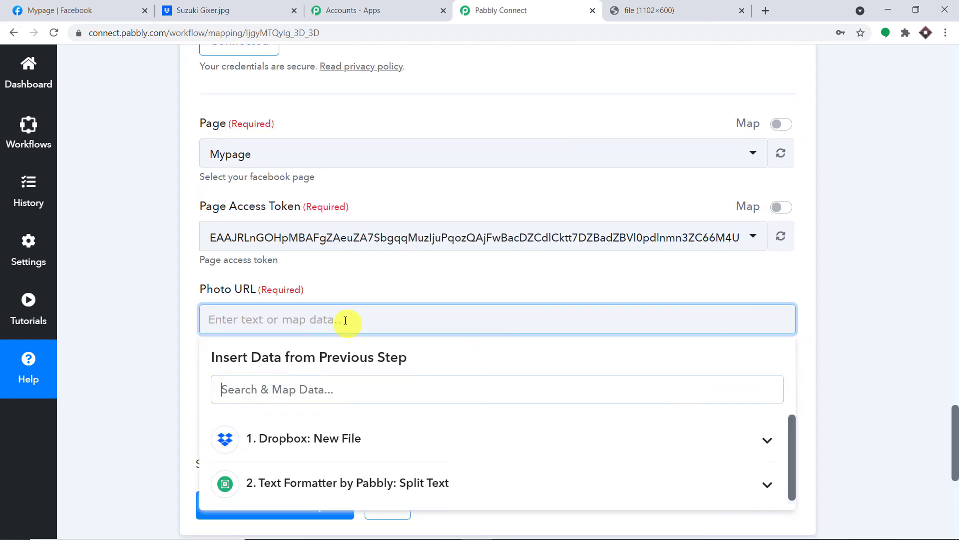
left_click(326, 439)
scroll(615, 454, "down", 8)
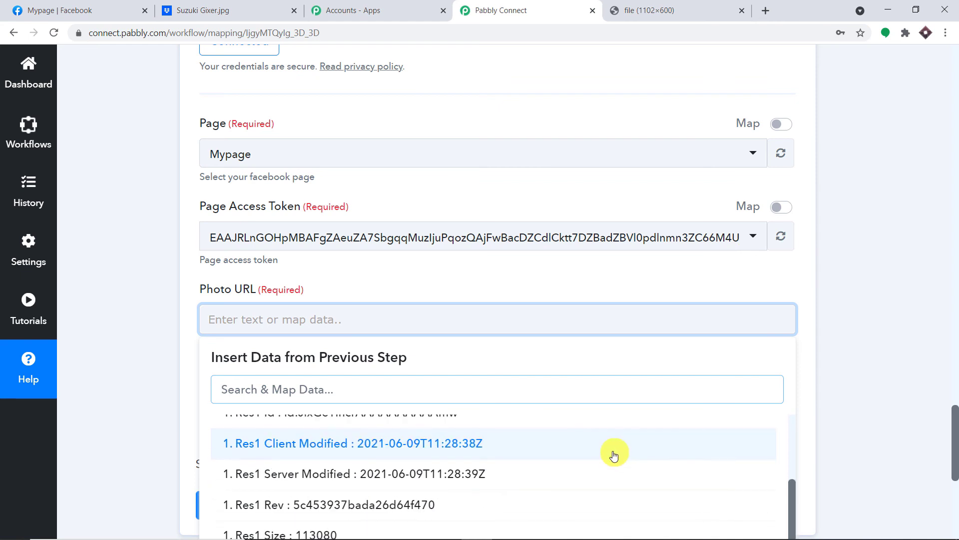
scroll(580, 450, "down", 3)
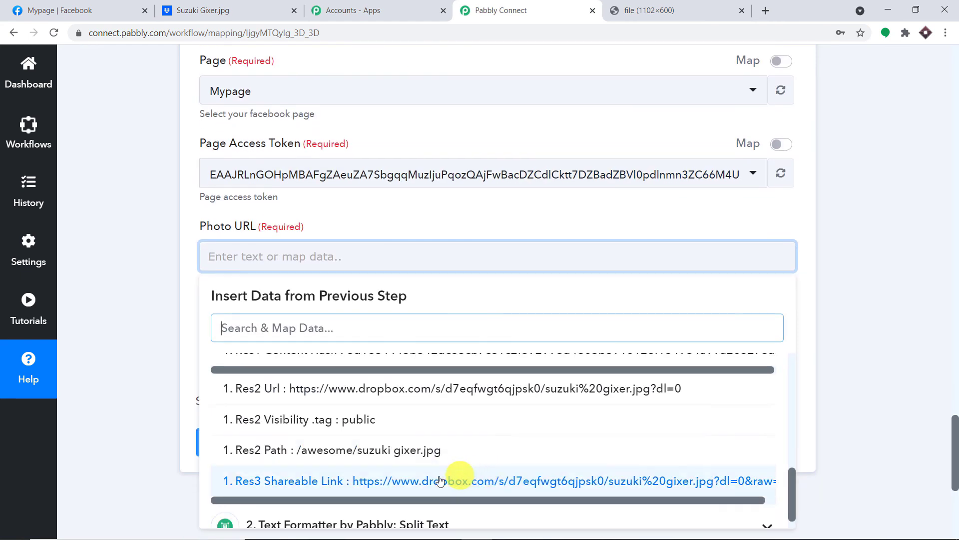
left_click(420, 482)
left_click(519, 203)
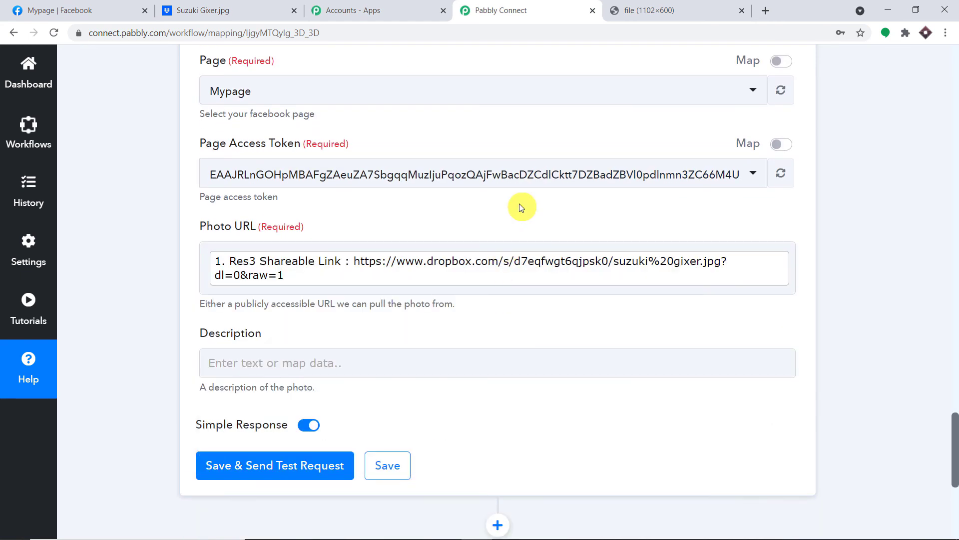
Step: Map the Description to the Result of the Text Formatter Split Text step, and save the action with a test request
scroll(335, 272, "down", 1)
left_click(287, 300)
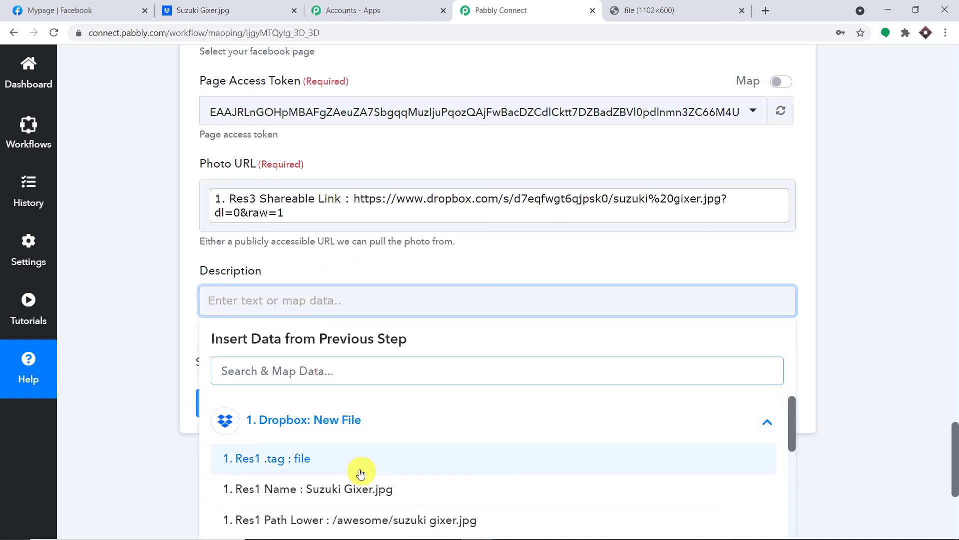
left_click(364, 490)
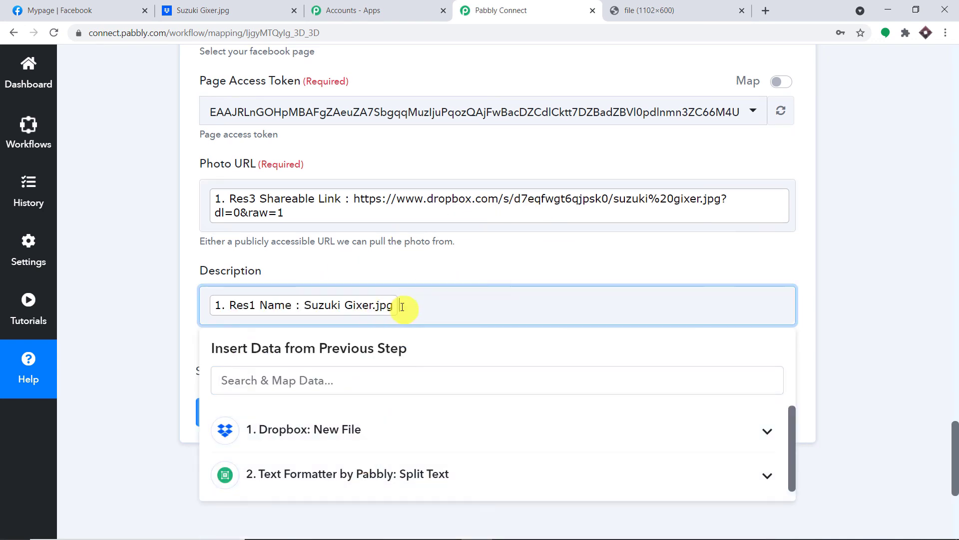
key("BackSpace")
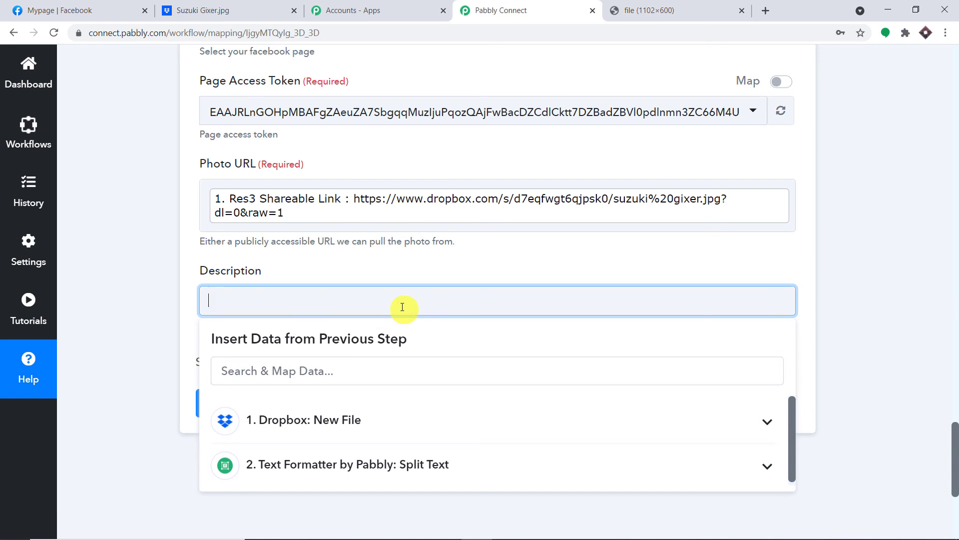
left_click(374, 466)
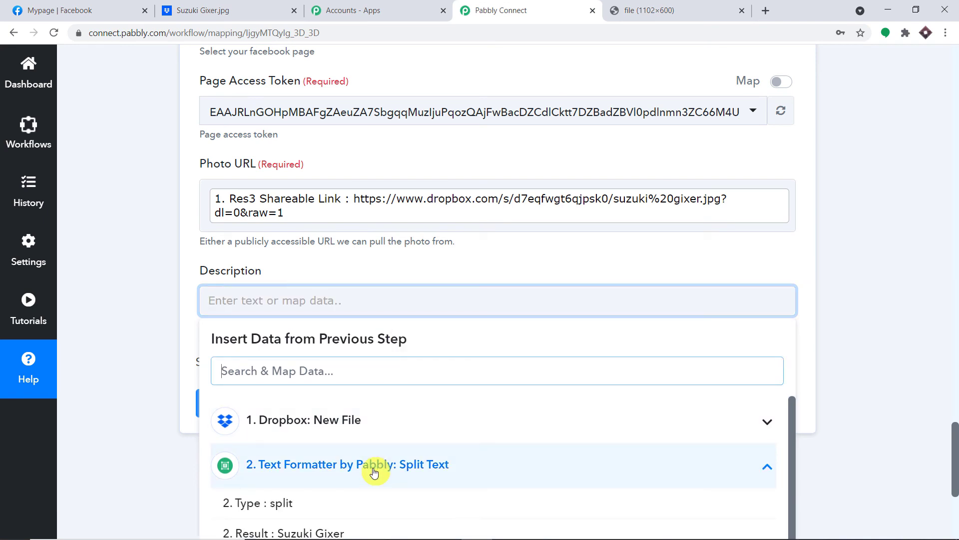
scroll(379, 472, "down", 2)
left_click(334, 409)
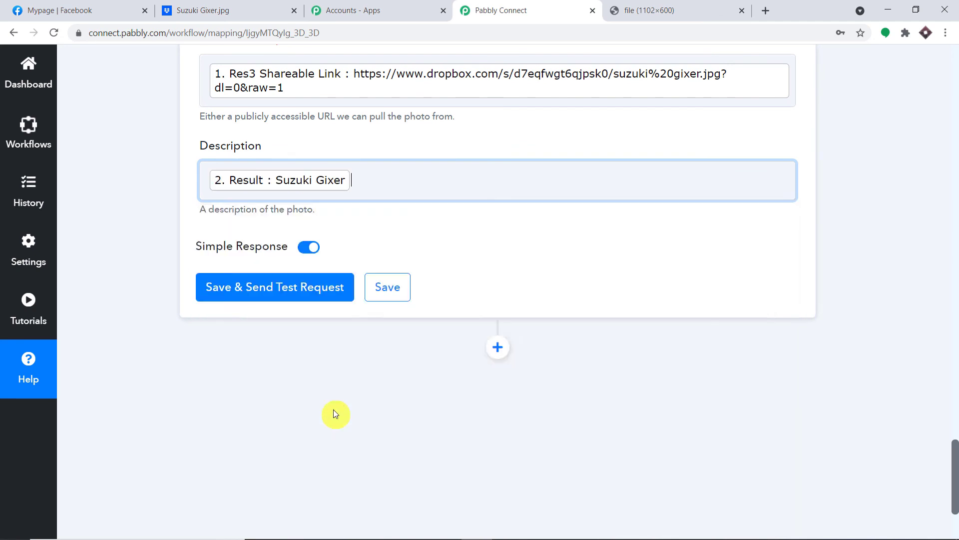
left_click(431, 152)
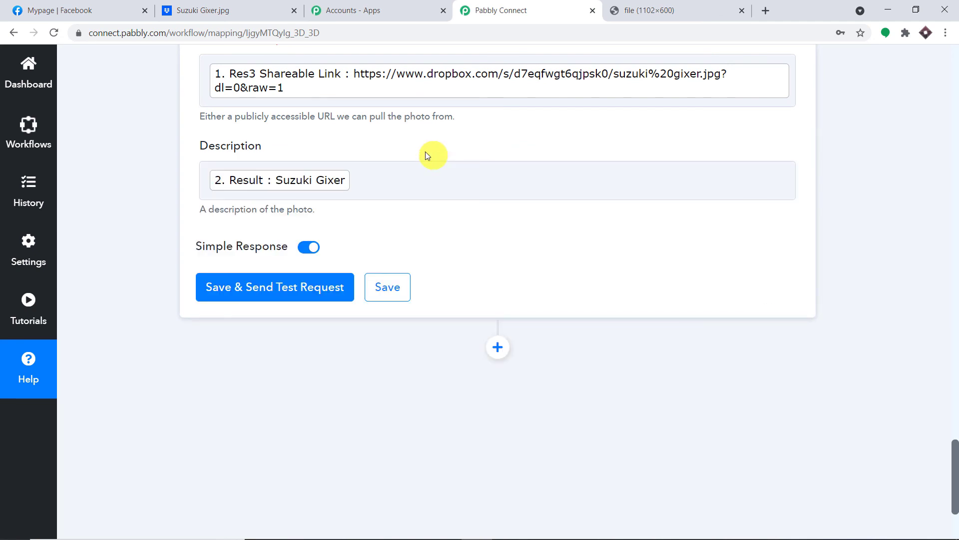
left_click(278, 287)
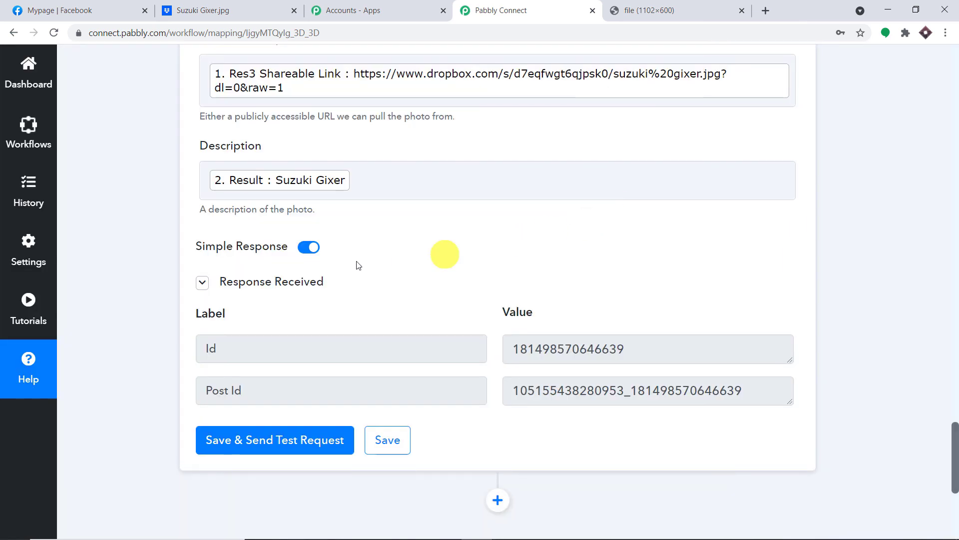
Step: Switch to Facebook, reload the Mypage page and look at its newest post
left_click(114, 5)
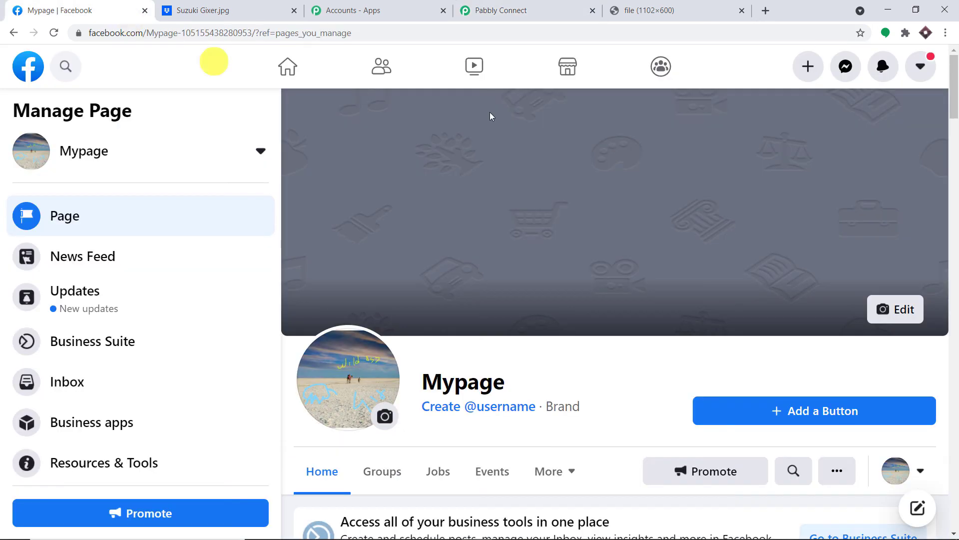
left_click(54, 31)
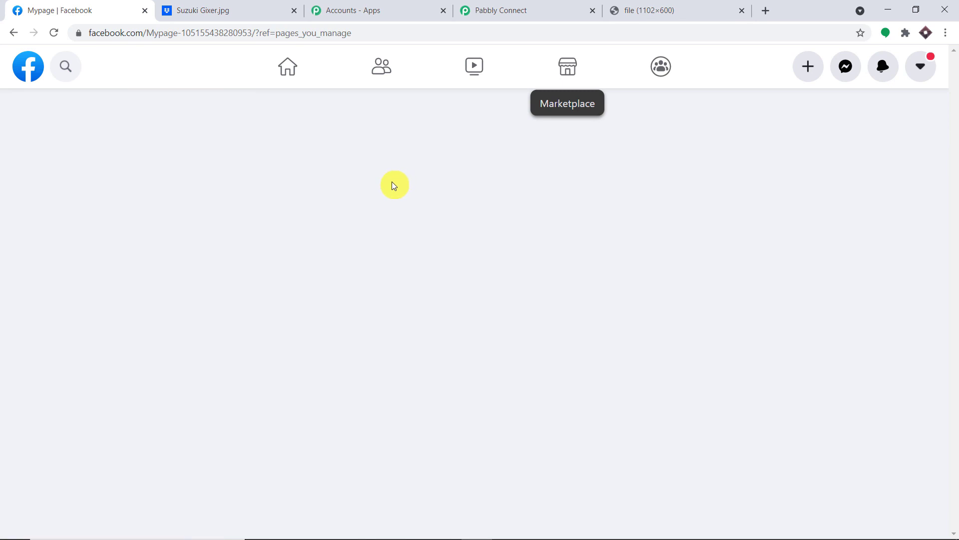
scroll(475, 243, "down", 3)
scroll(474, 243, "down", 20)
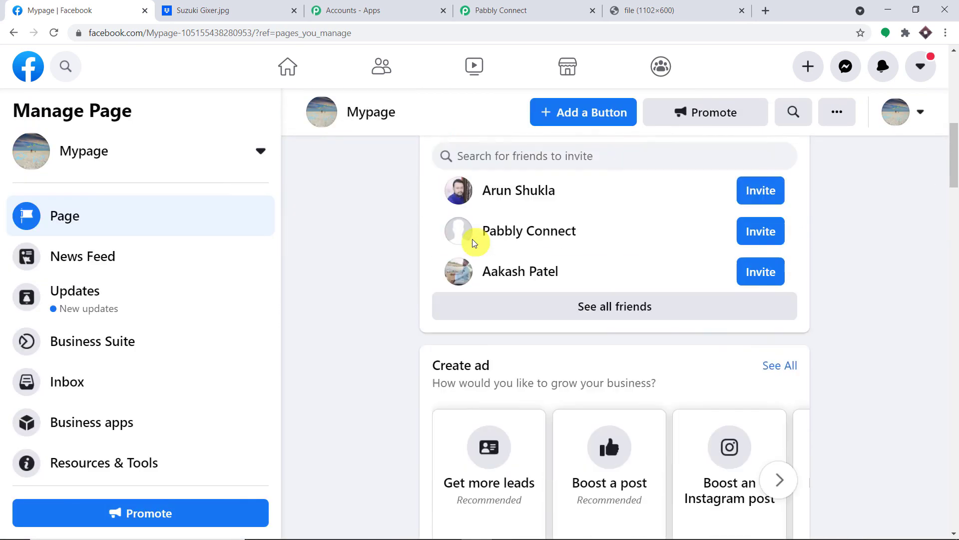
scroll(473, 240, "down", 20)
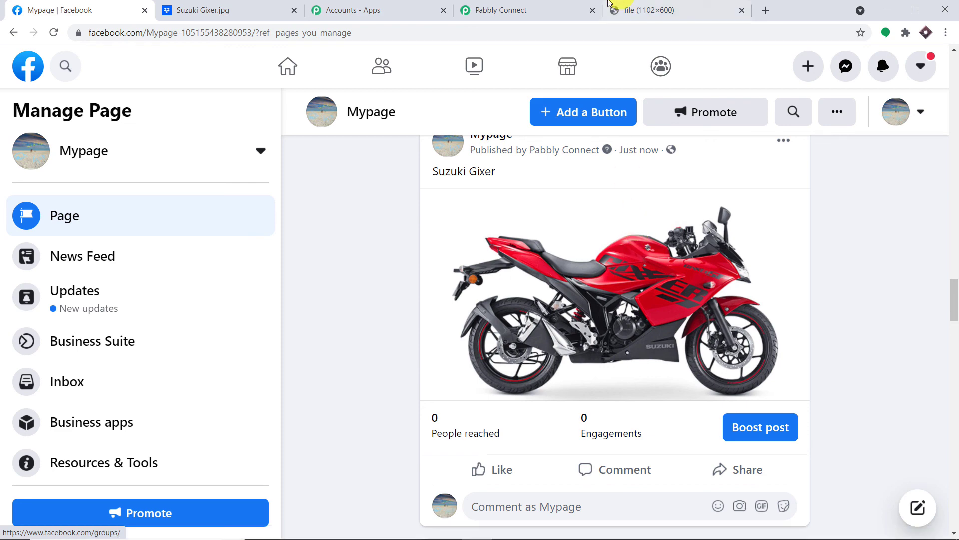
Step: Return to Pabbly Connect, collapse the Facebook Pages, Text Formatter and Dropbox steps, and review the whole workflow
left_click(537, 10)
scroll(955, 349, "up", 8)
scroll(954, 349, "up", 8)
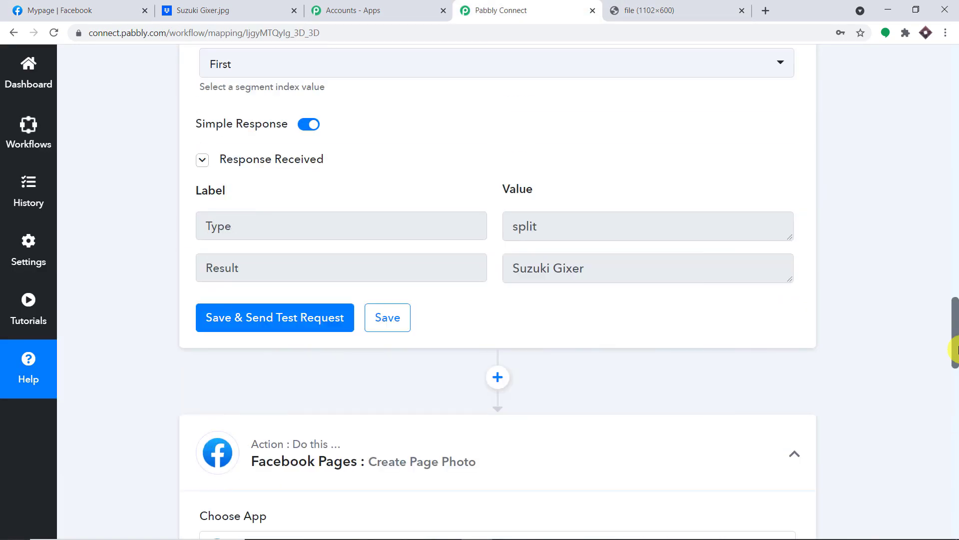
left_click(311, 464)
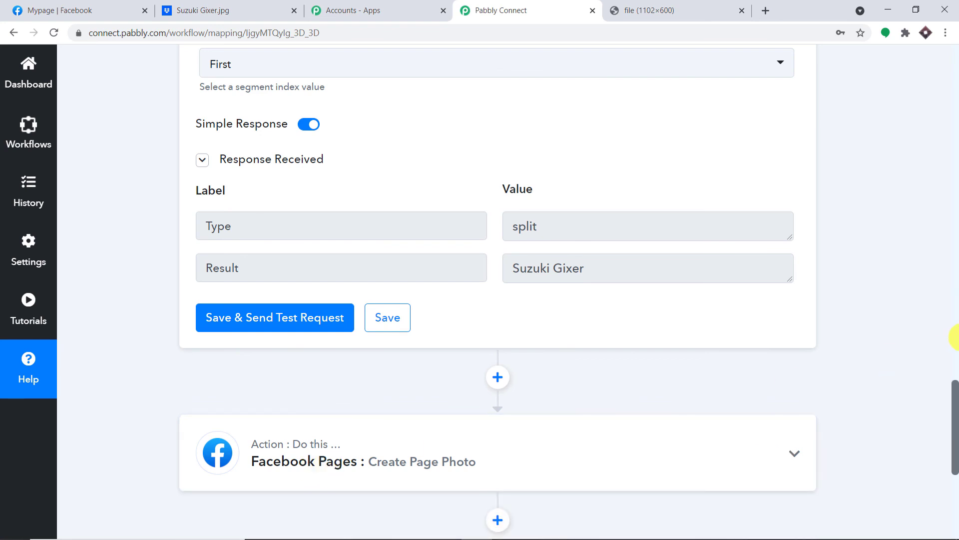
scroll(953, 334, "up", 8)
scroll(955, 352, "up", 3)
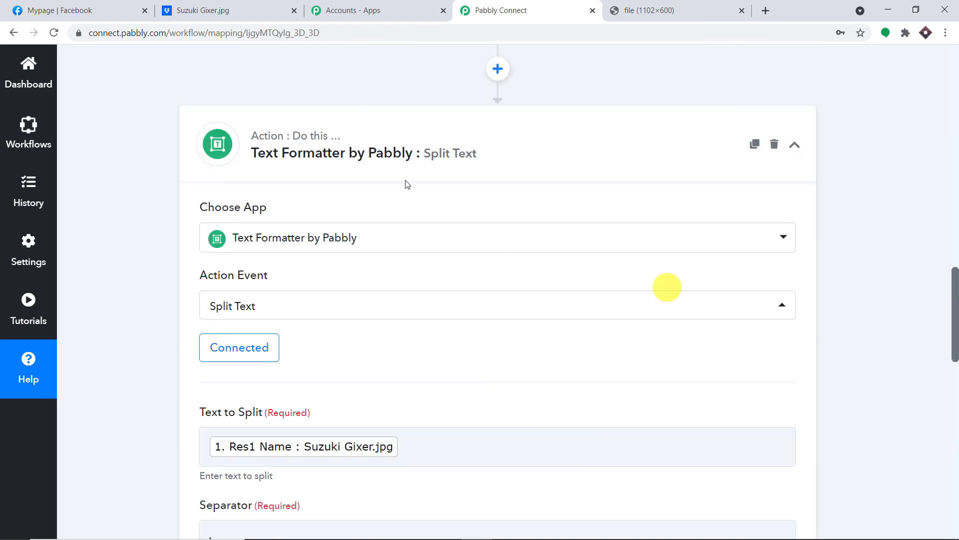
left_click(382, 163)
scroll(955, 168, "up", 15)
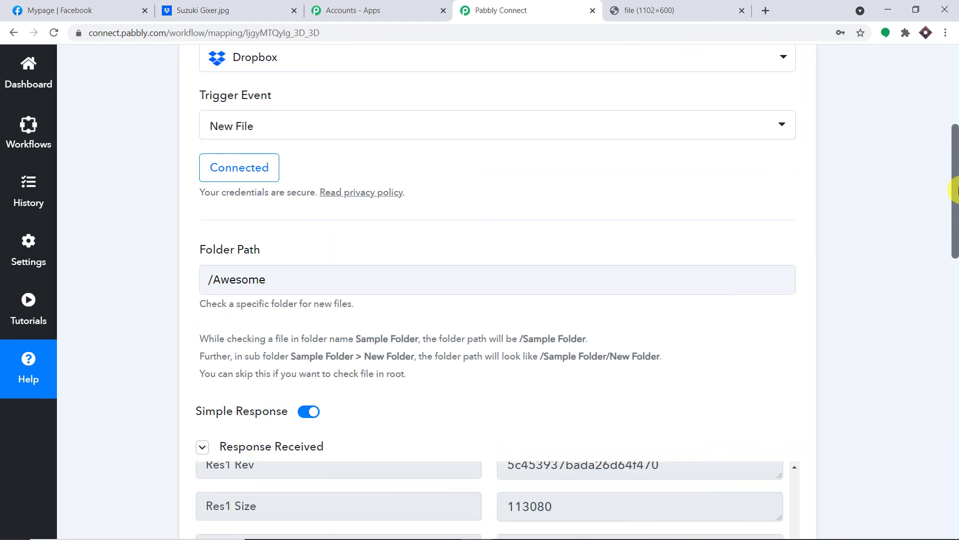
left_click(383, 174)
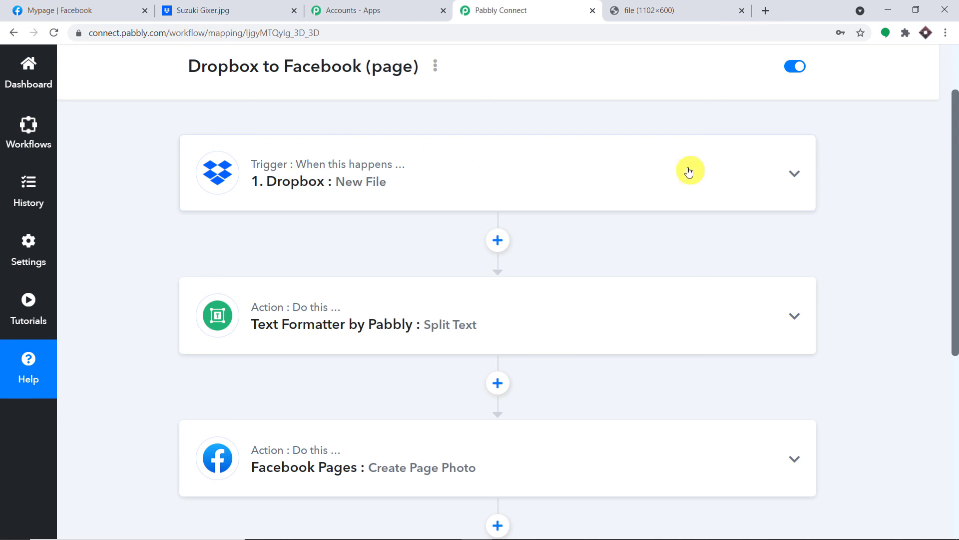
scroll(650, 177, "down", 2)
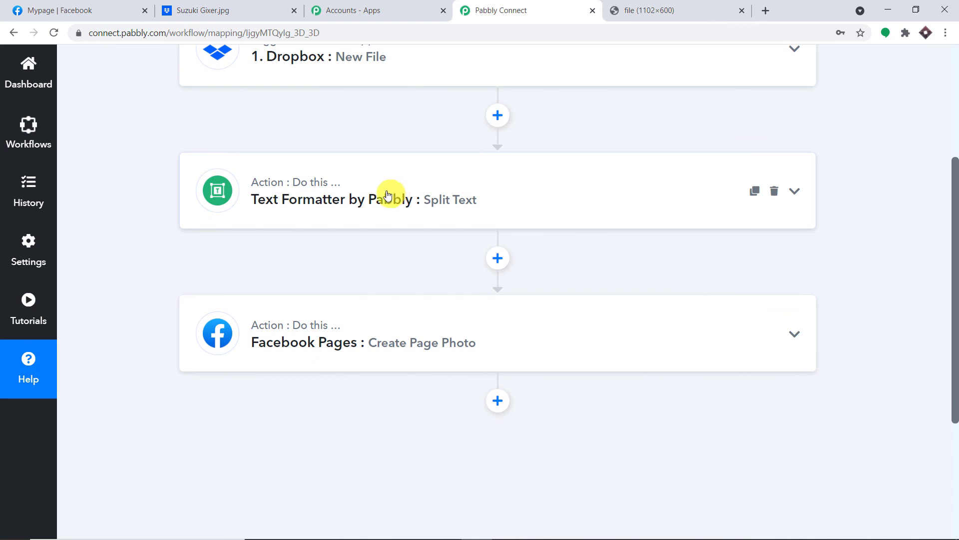
scroll(387, 194, "down", 1)
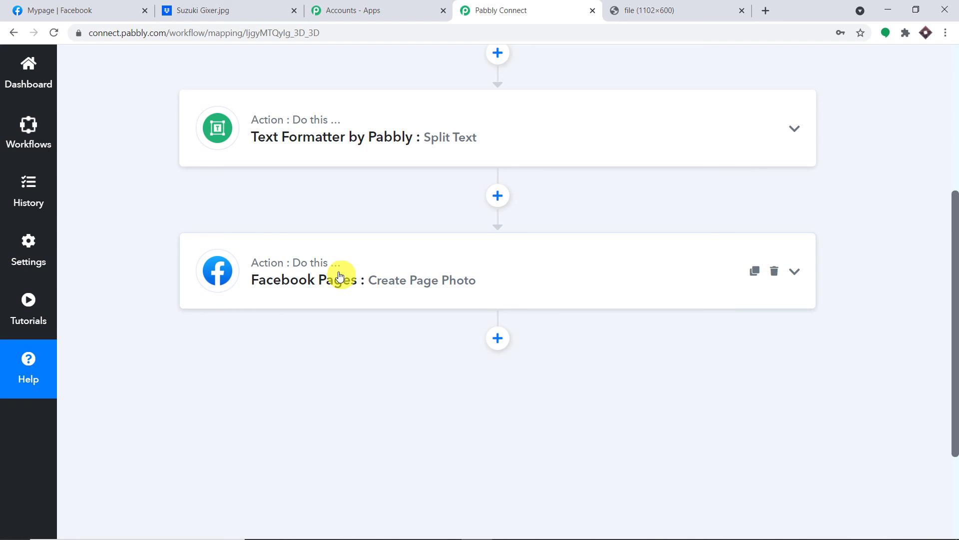
scroll(345, 270, "up", 3)
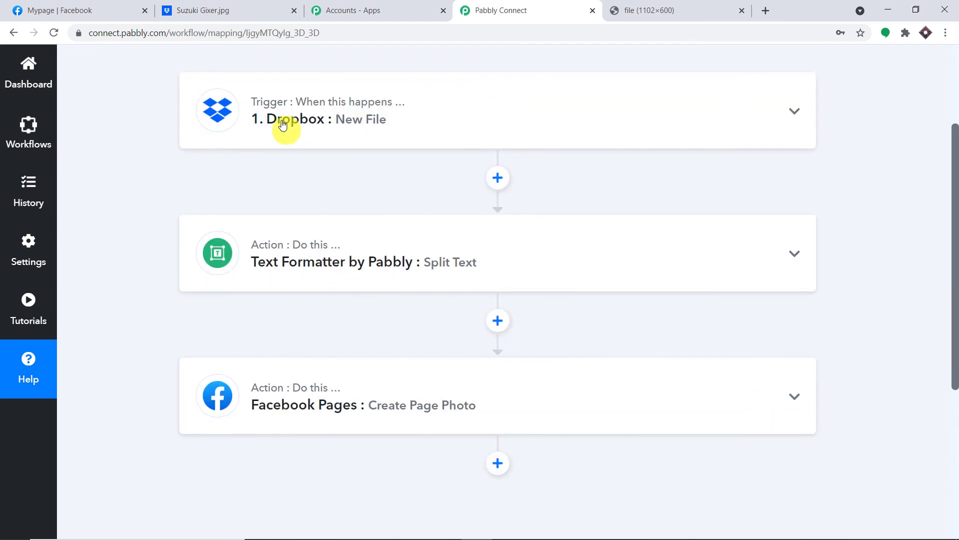